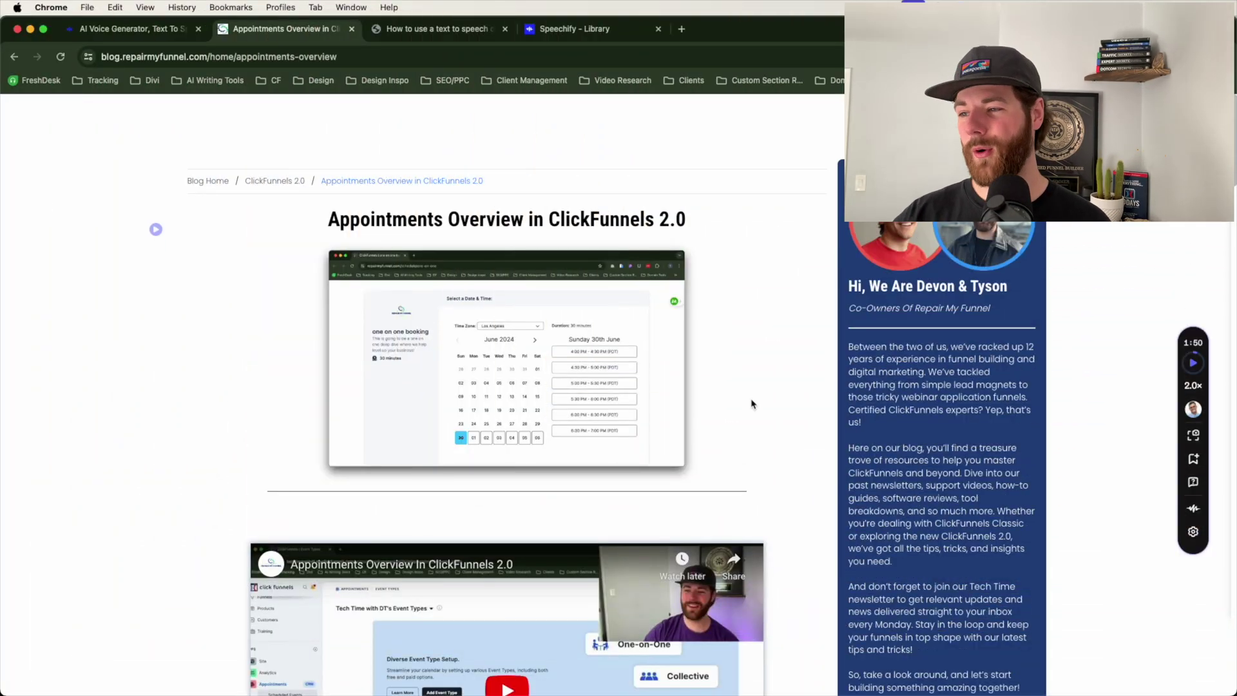
Scroll through the Appointments Overview article with the Speechify widget at 2.0x.
{"action": "scroll", "coordinate": [752, 403], "scroll_direction": "down", "scroll_amount": 3}
{"action": "scroll", "coordinate": [748, 400], "scroll_direction": "up", "scroll_amount": 3}
{"action": "scroll", "coordinate": [747, 401], "scroll_direction": "down", "scroll_amount": 1}
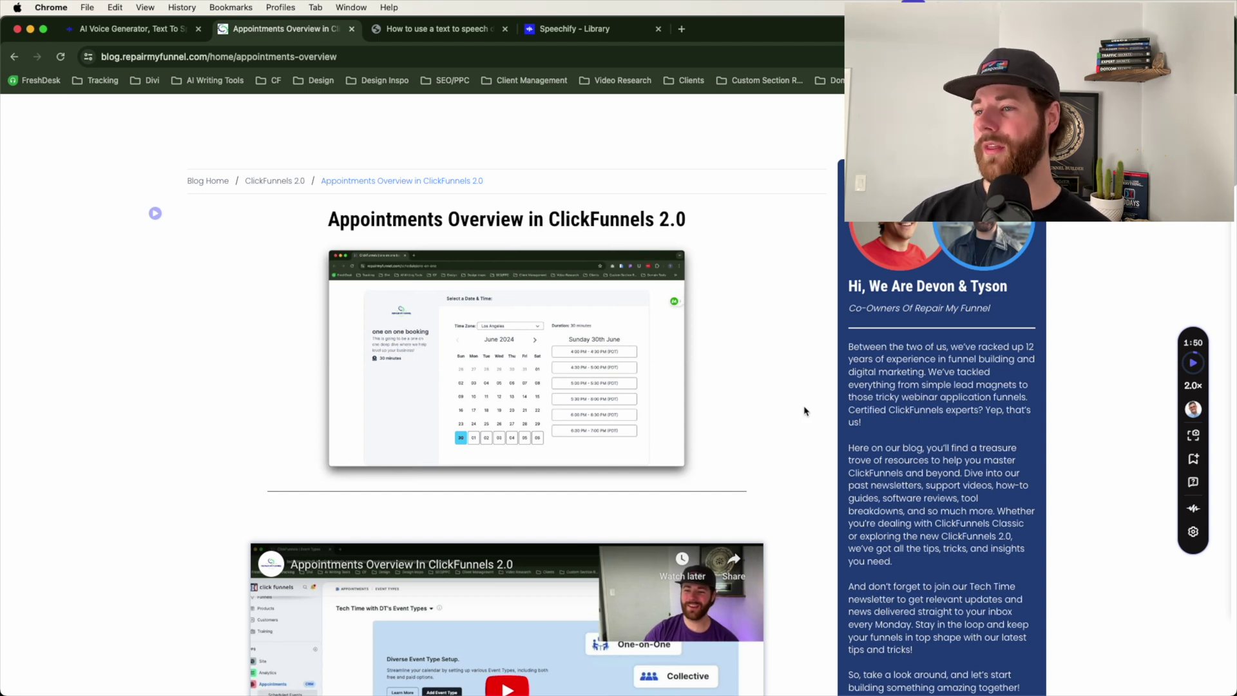
{"action": "mouse_move", "coordinate": [1173, 536]}
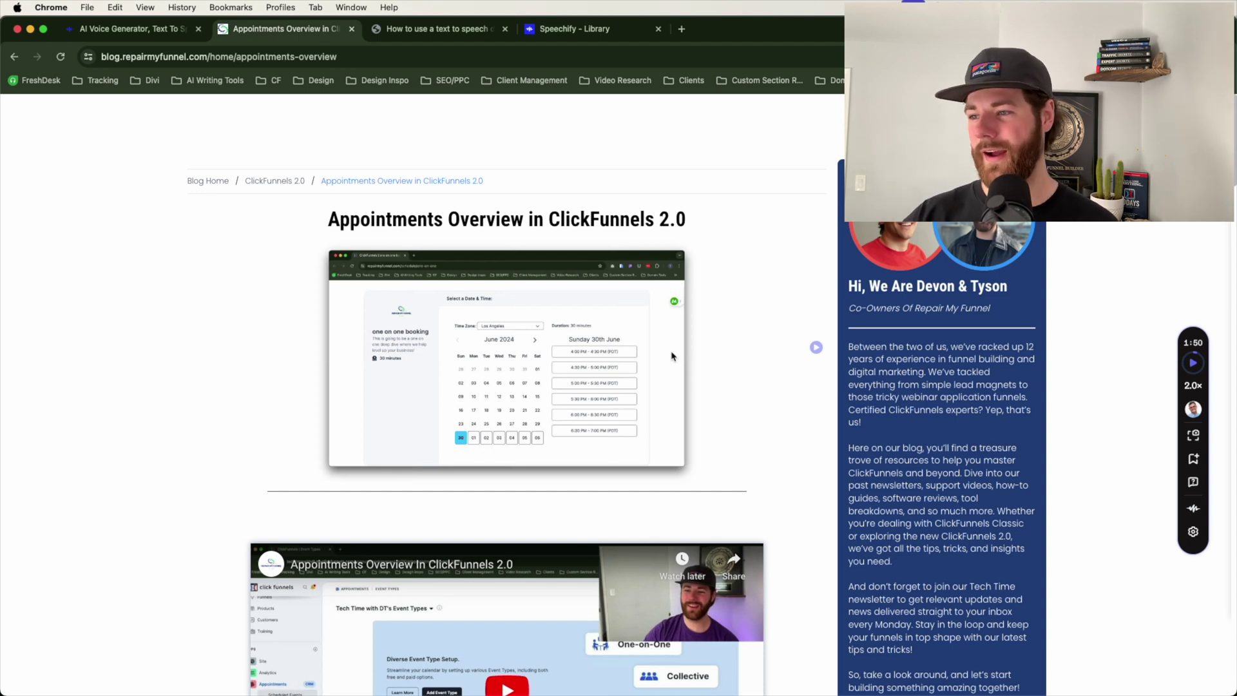
{"action": "scroll", "coordinate": [681, 357], "scroll_direction": "down", "scroll_amount": 15}
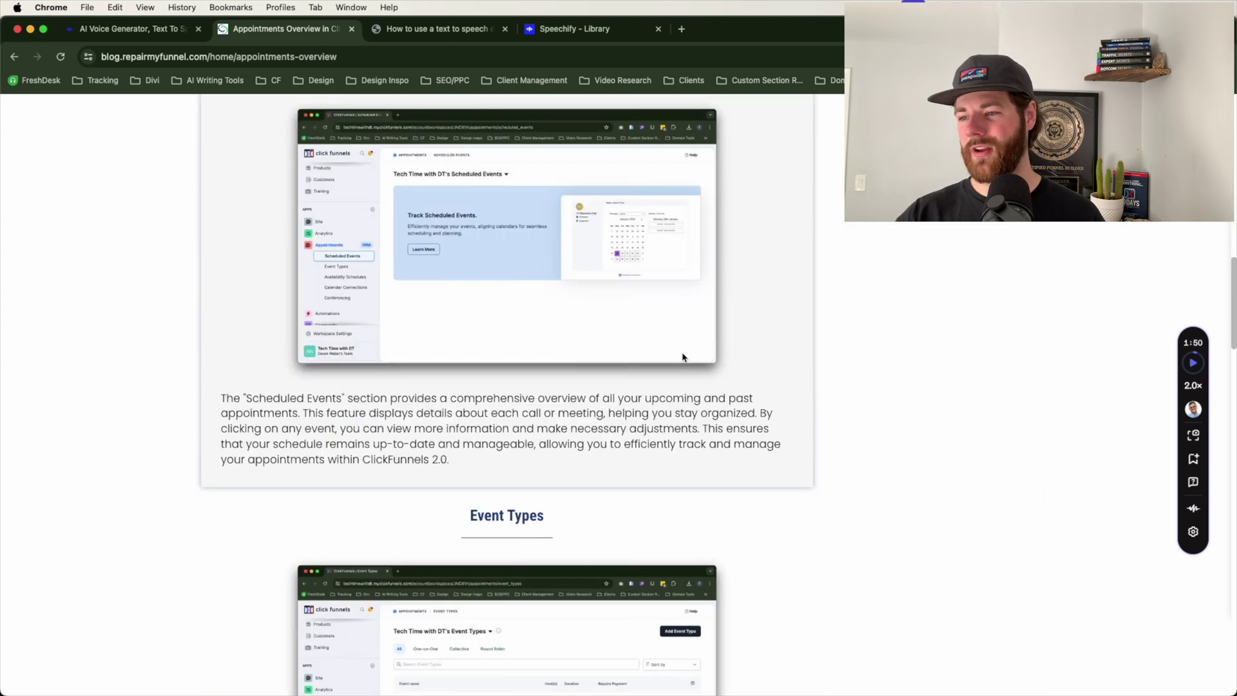
{"action": "scroll", "coordinate": [682, 358], "scroll_direction": "down", "scroll_amount": 5}
{"action": "scroll", "coordinate": [682, 358], "scroll_direction": "up", "scroll_amount": 15}
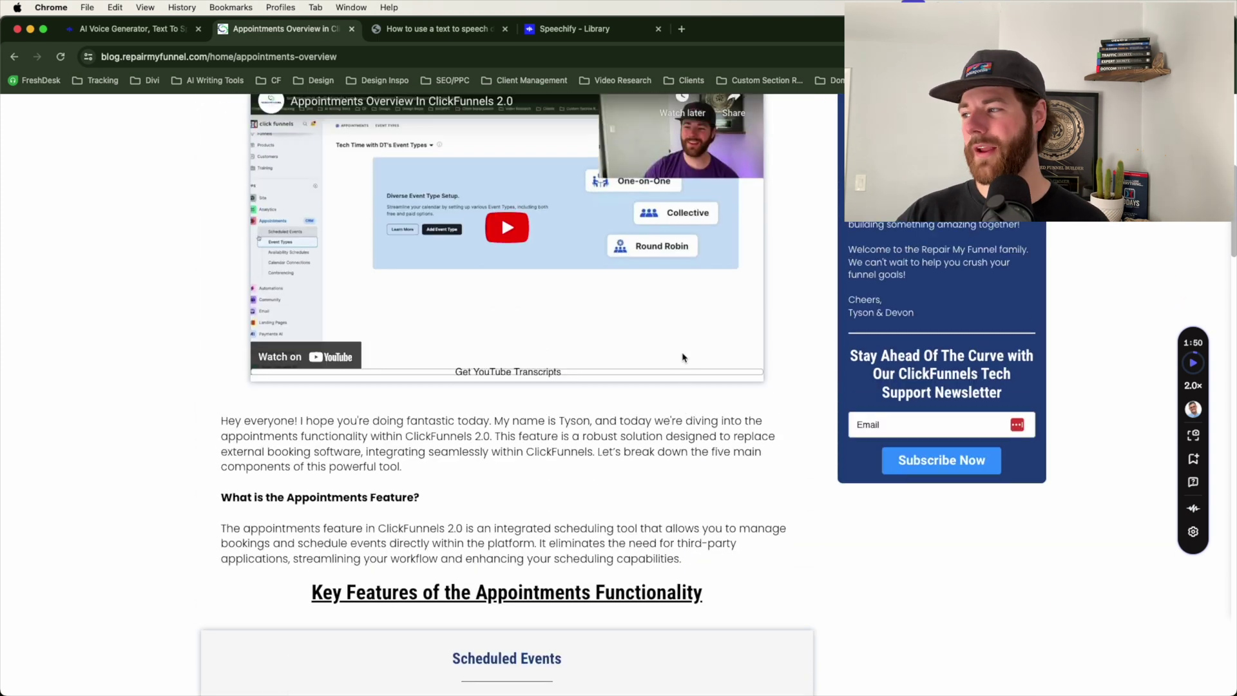
Raise the Speechify reading speed from 2.0x to 3.0x.
{"action": "left_click", "coordinate": [1192, 387]}
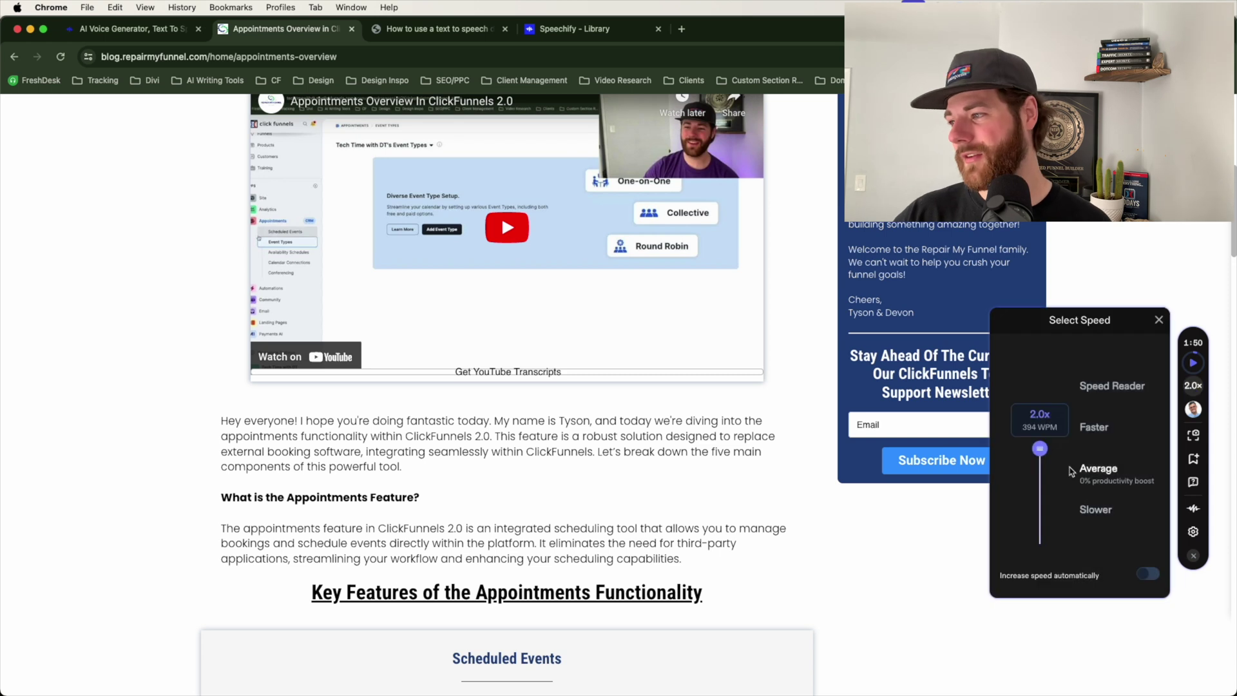
{"action": "left_click_drag", "start_coordinate": [1038, 451], "coordinate": [1034, 312]}
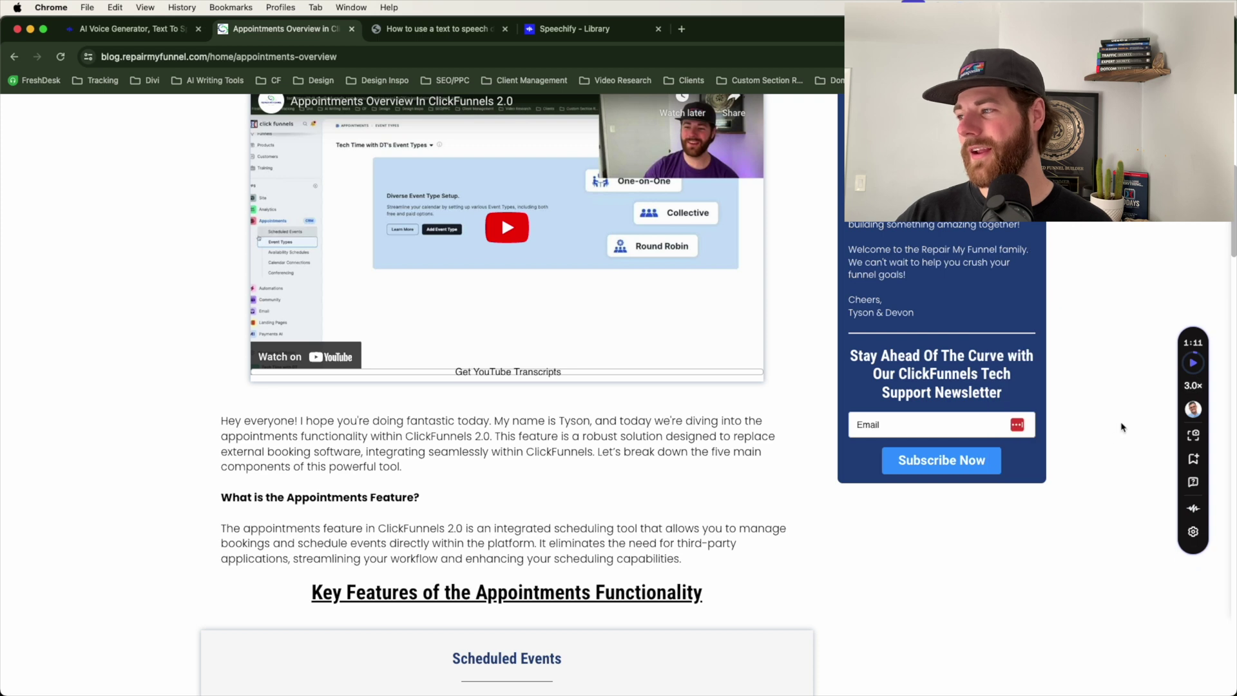
{"action": "mouse_move", "coordinate": [1198, 414]}
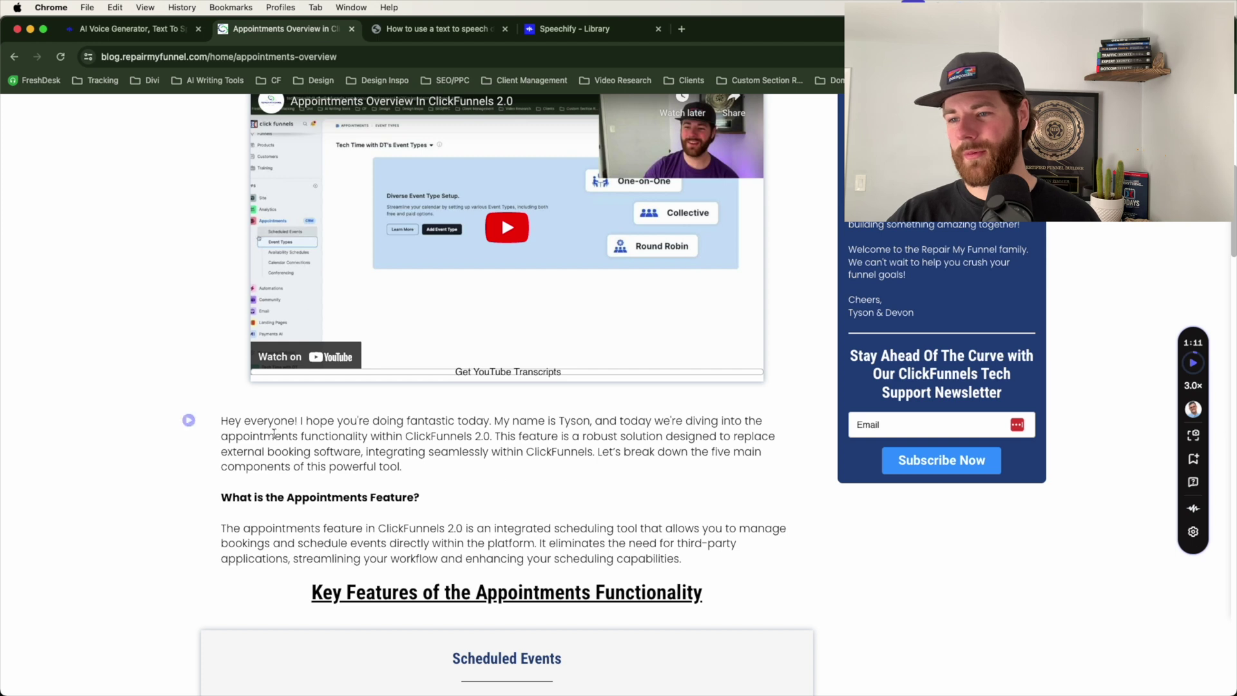
Start reading the article aloud from its intro paragraph.
{"action": "scroll", "coordinate": [205, 422], "scroll_direction": "up", "scroll_amount": 10}
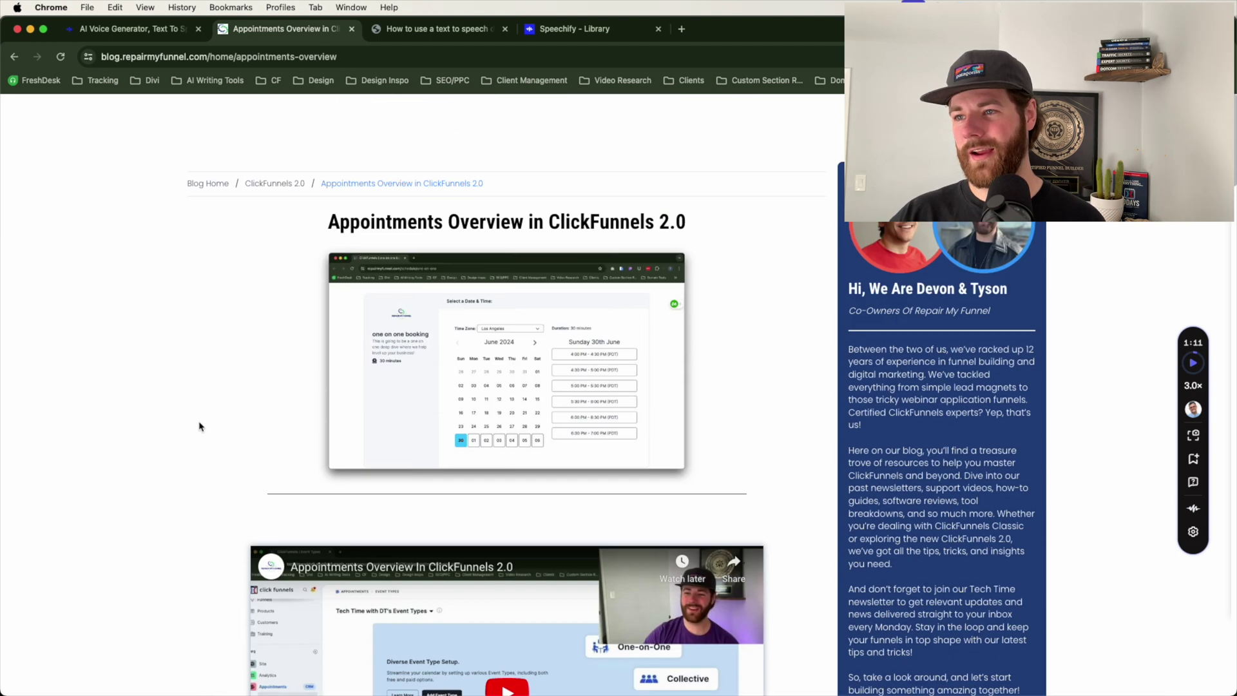
{"action": "scroll", "coordinate": [200, 425], "scroll_direction": "down", "scroll_amount": 5}
{"action": "left_click", "coordinate": [187, 523]}
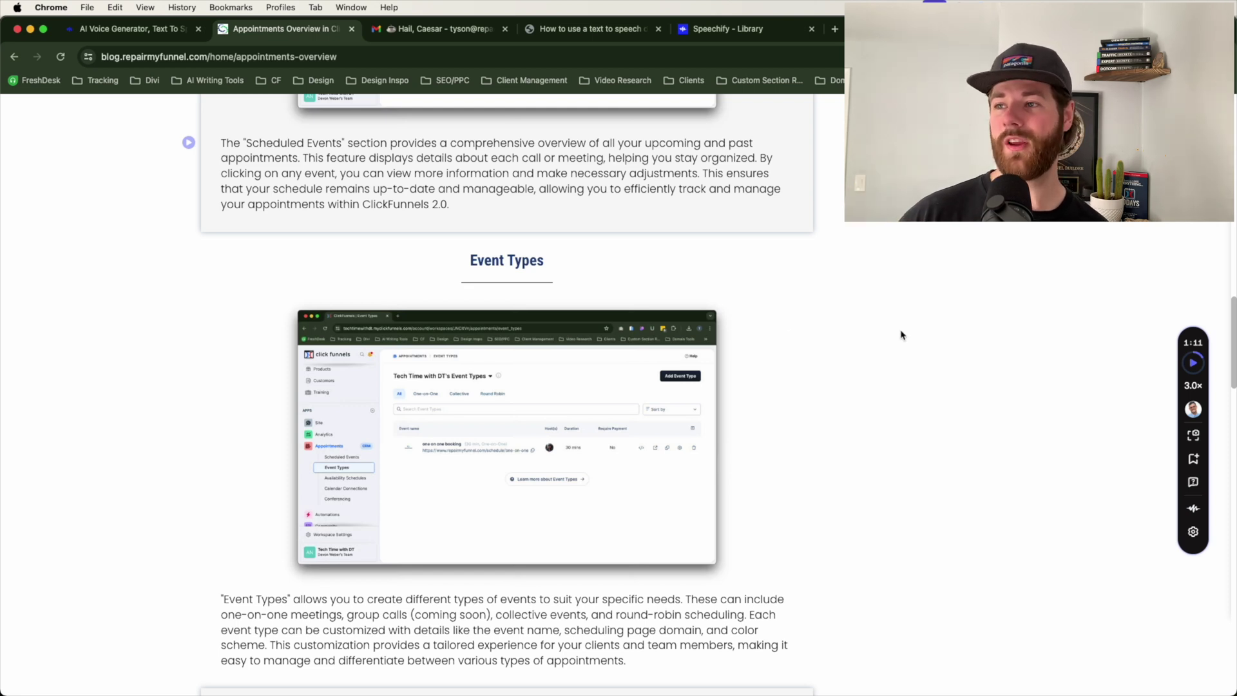
Switch to the Morning Brew email, start reading it aloud, then pause.
{"action": "left_click", "coordinate": [401, 29]}
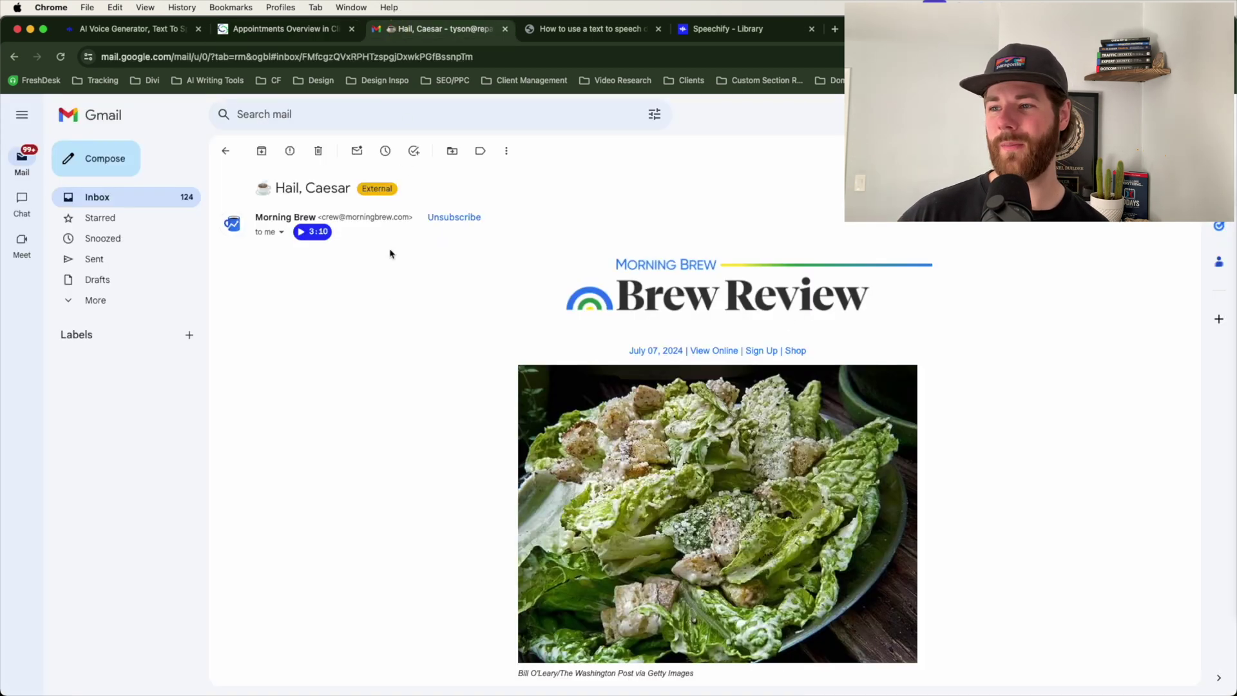
{"action": "left_click", "coordinate": [299, 235]}
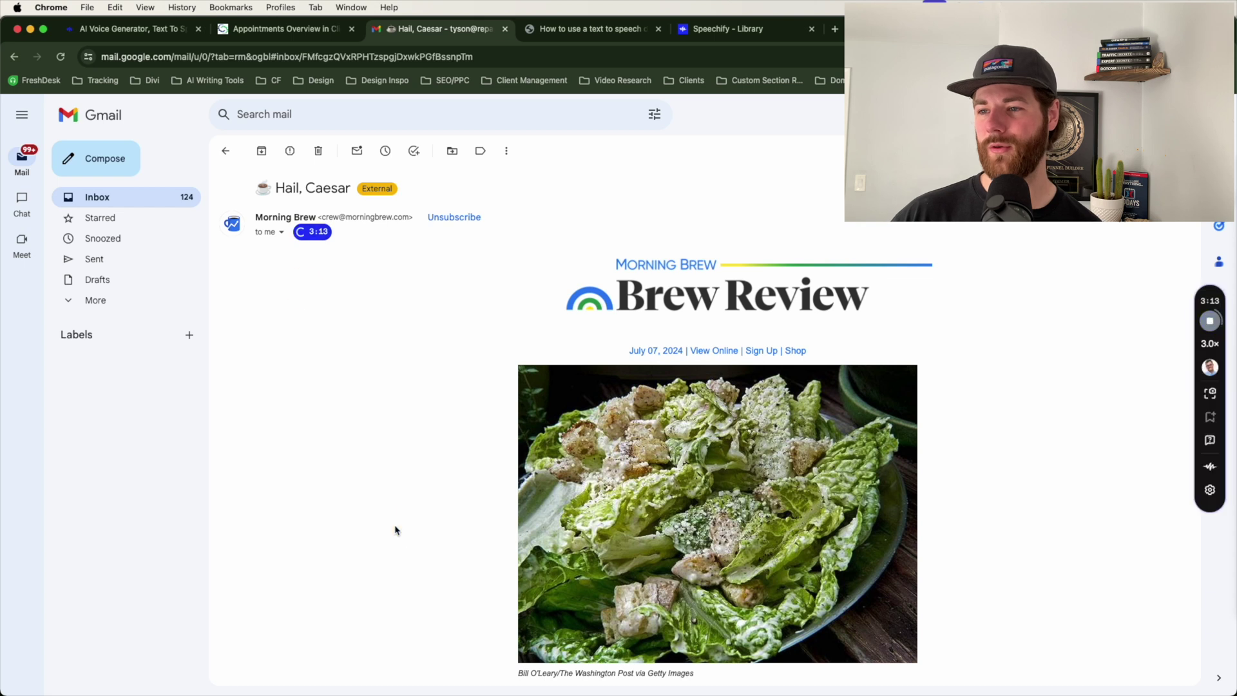
{"action": "left_click", "coordinate": [1211, 320]}
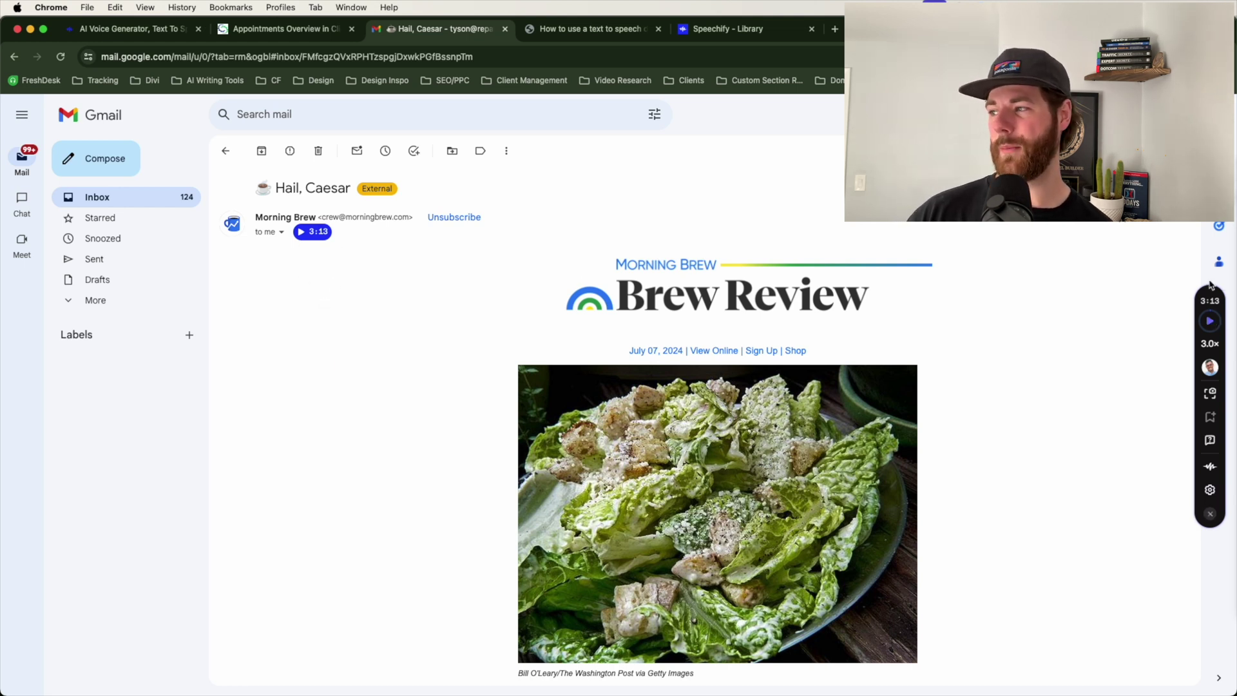
Move the Speechify toolbar to the left side on both tabs, ending on the email.
{"action": "left_click_drag", "start_coordinate": [1217, 289], "coordinate": [234, 328]}
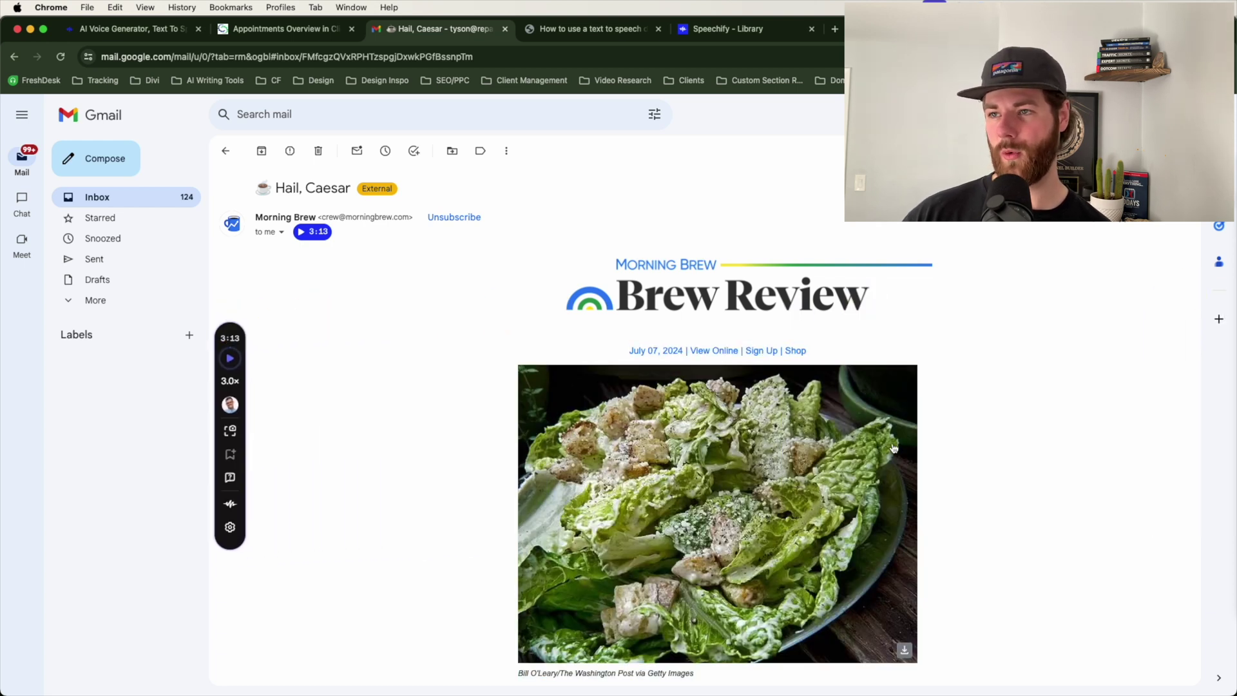
{"action": "left_click", "coordinate": [305, 27]}
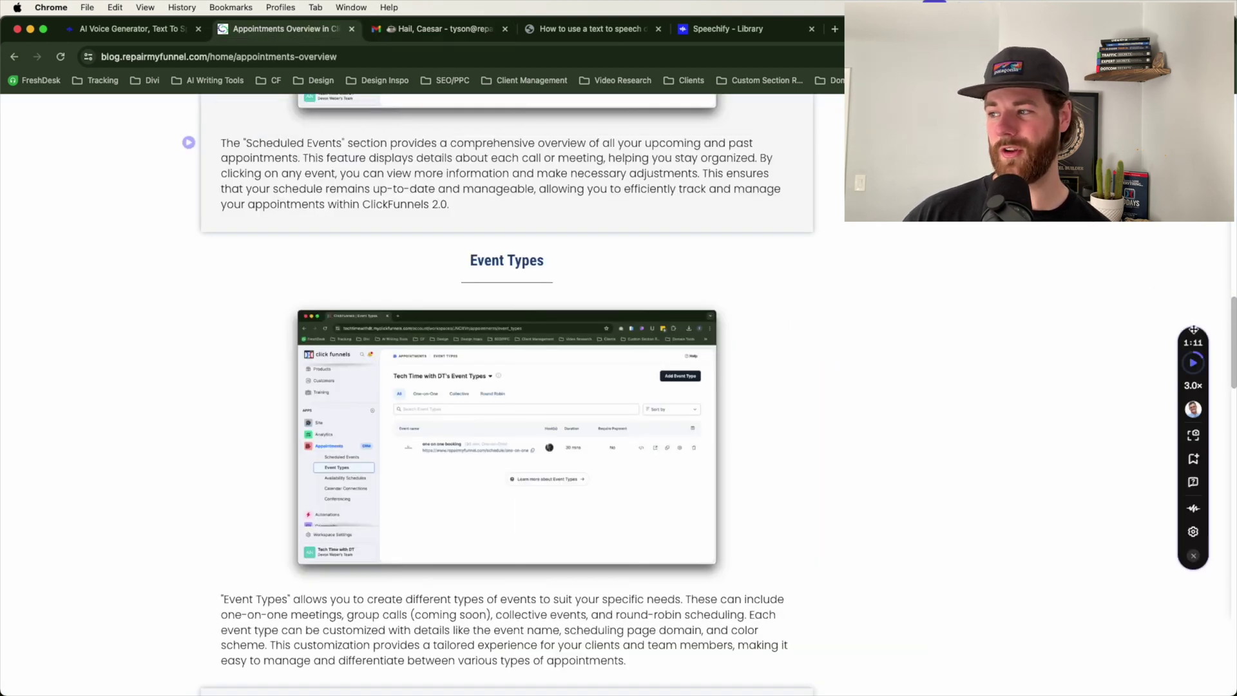
{"action": "left_click_drag", "start_coordinate": [1194, 327], "coordinate": [21, 258]}
{"action": "left_click", "coordinate": [433, 28]}
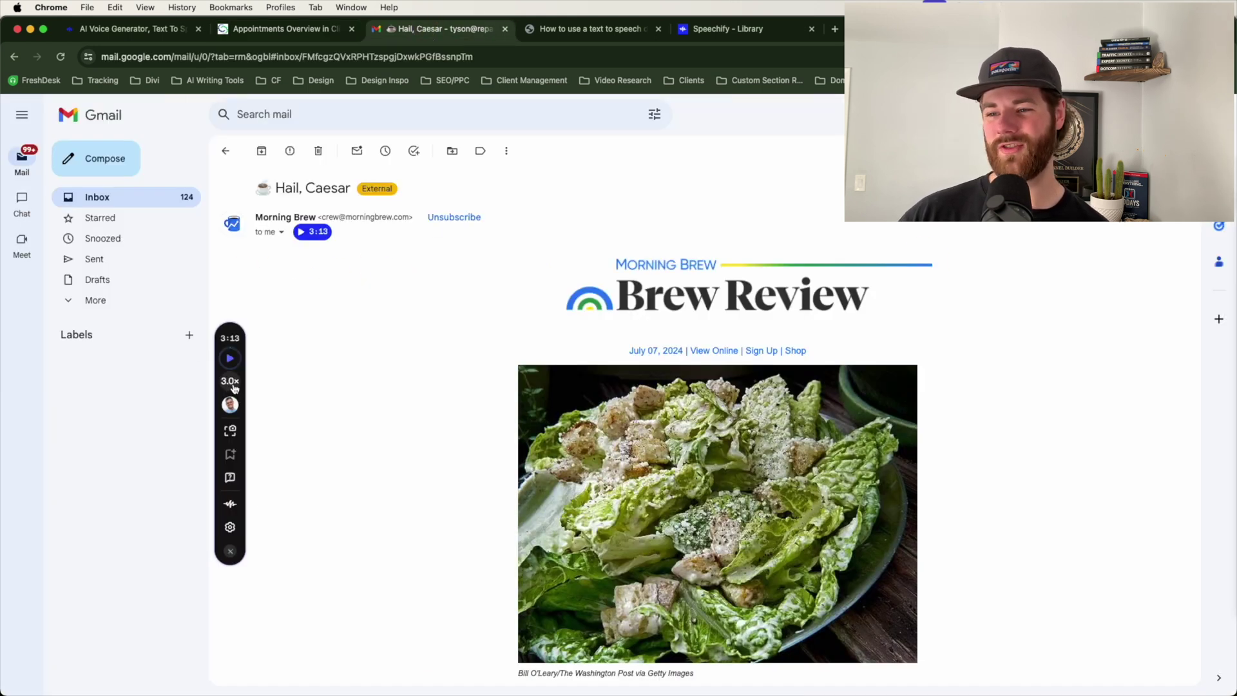
Switch the reading voice to Snoop Dogg, then briefly play and pause the email.
{"action": "left_click", "coordinate": [228, 405]}
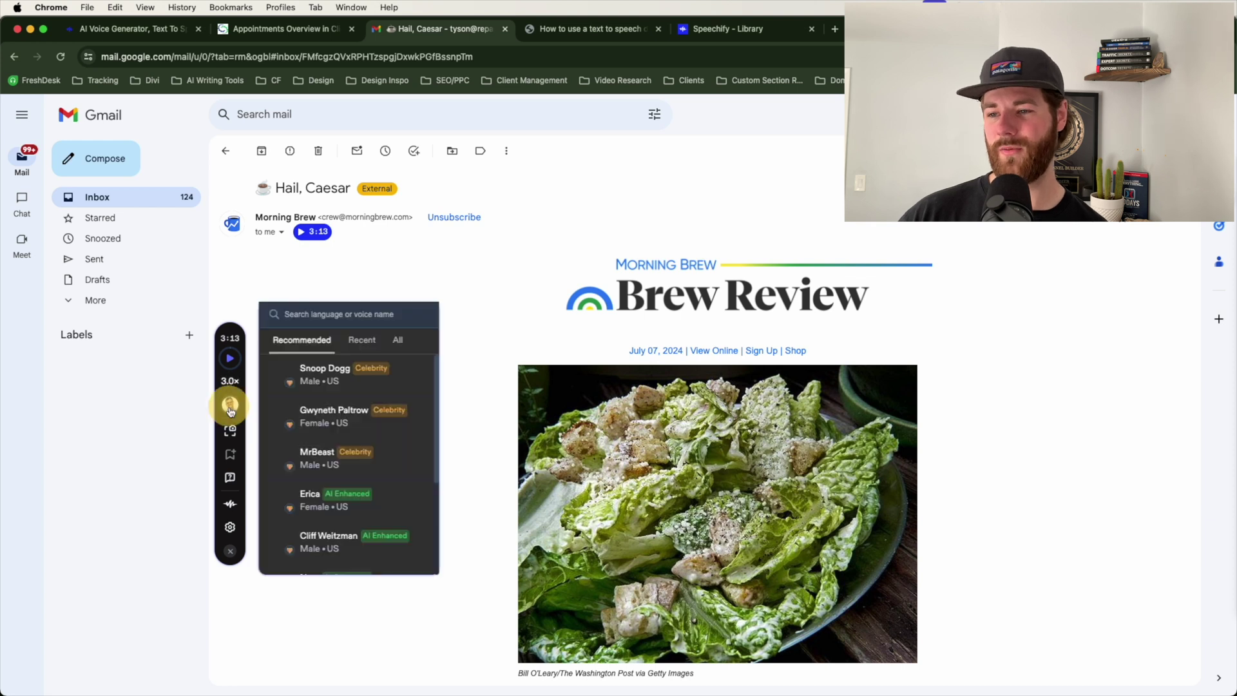
{"action": "left_click", "coordinate": [333, 377]}
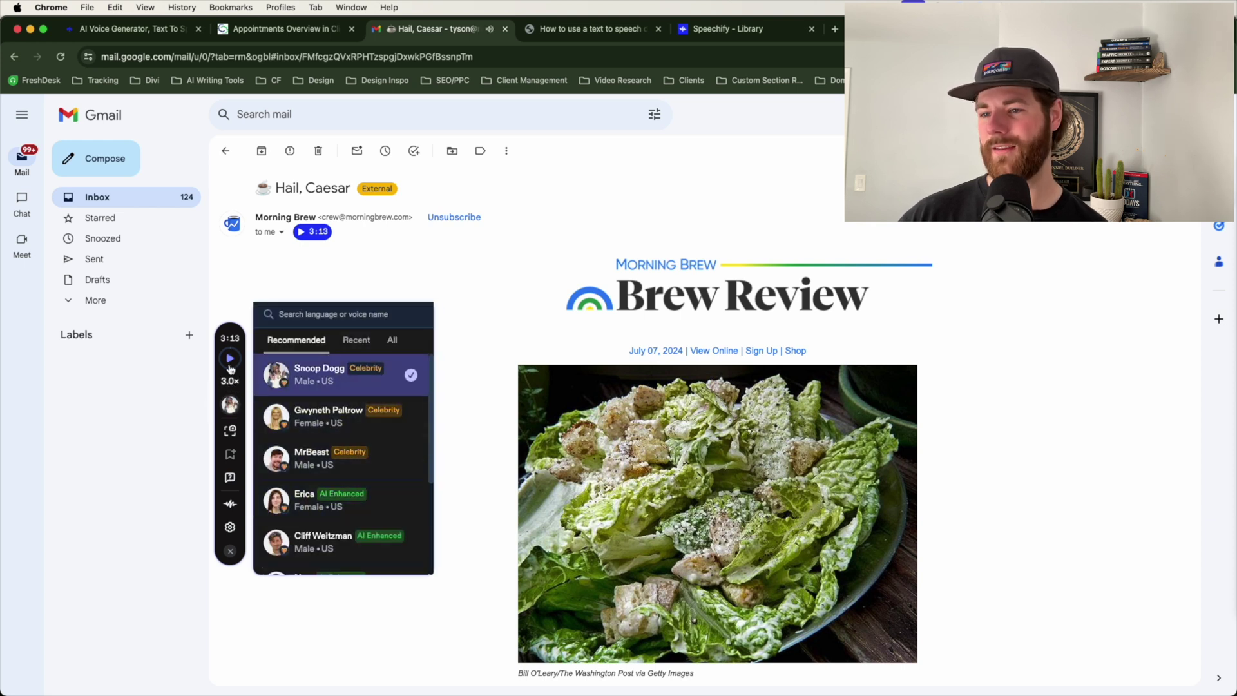
{"action": "left_click", "coordinate": [230, 358]}
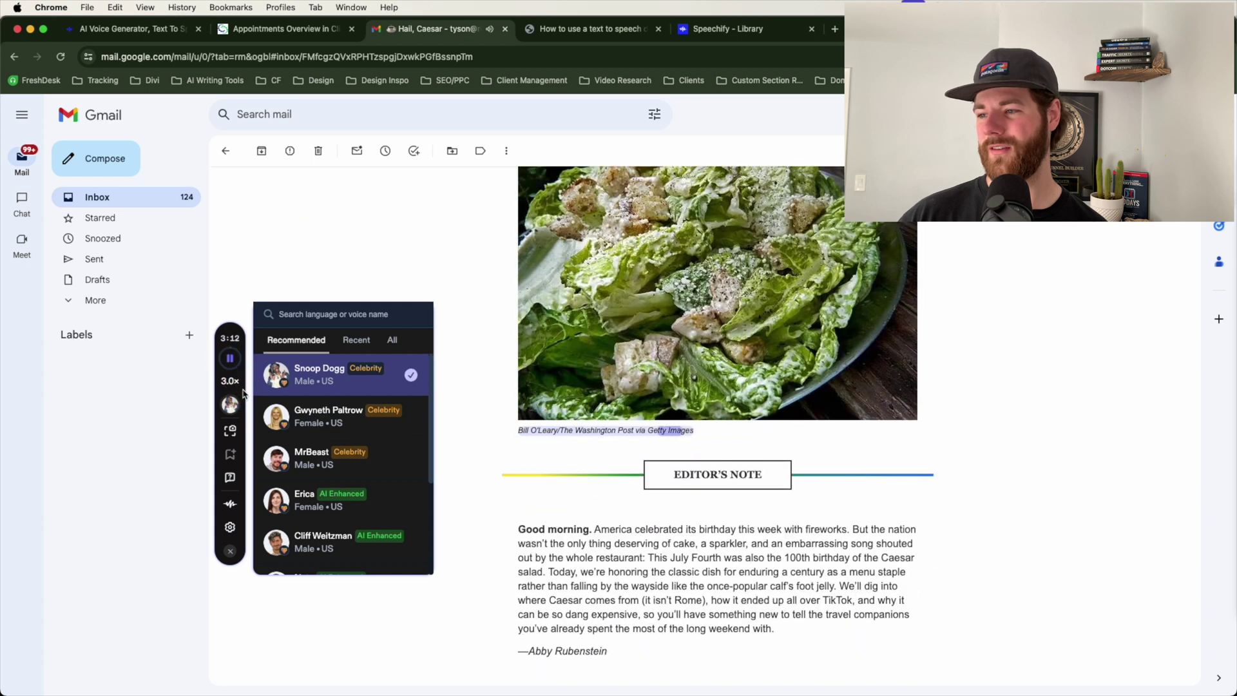
{"action": "left_click", "coordinate": [231, 359]}
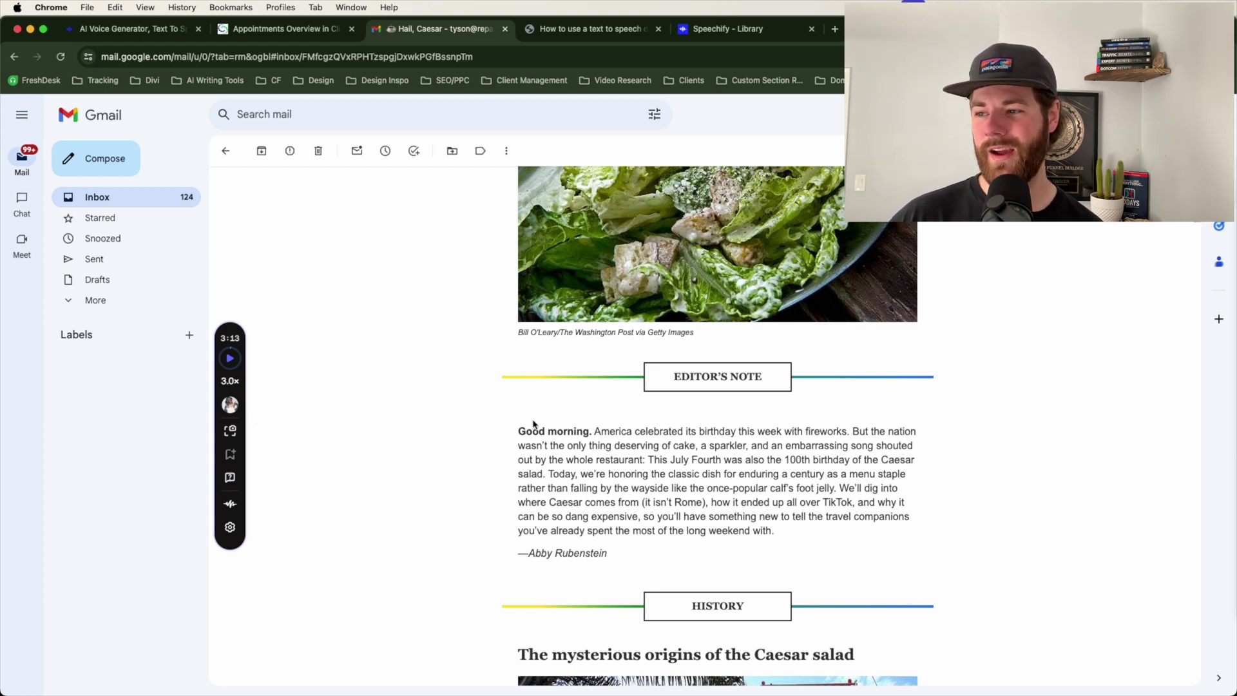
{"action": "scroll", "coordinate": [514, 417], "scroll_direction": "up", "scroll_amount": 1}
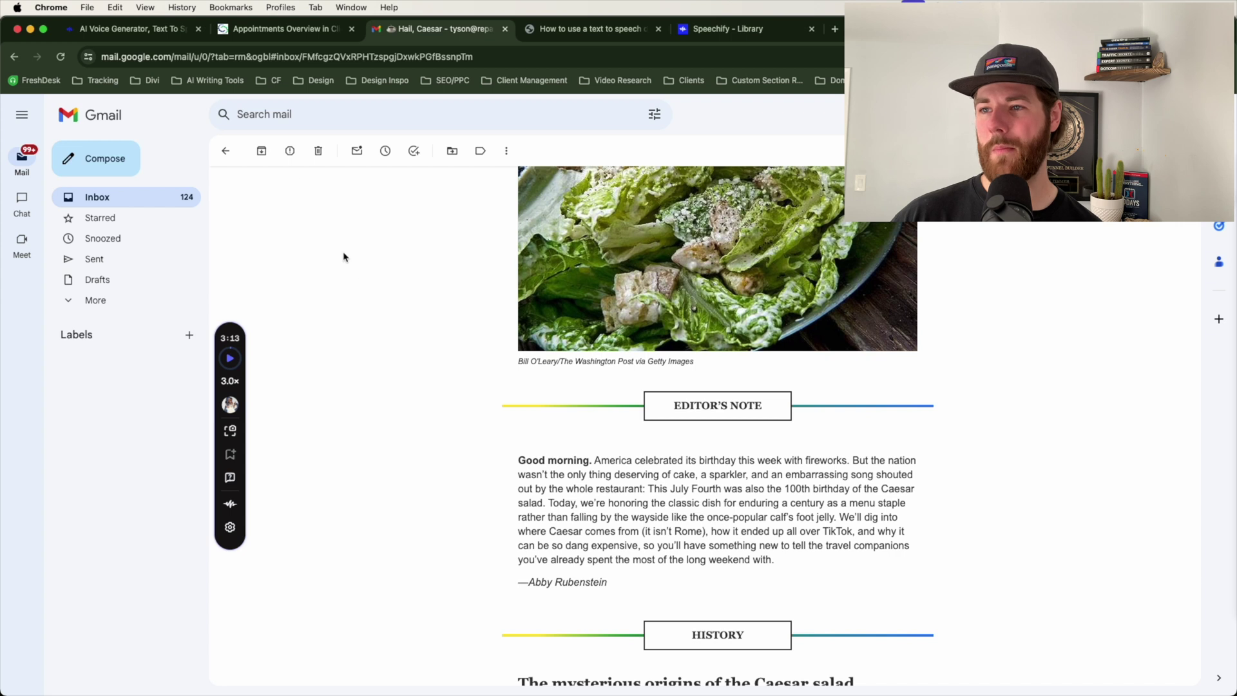
Check the Appointments Overview article tab, then return to the Morning Brew email.
{"action": "left_click", "coordinate": [301, 34]}
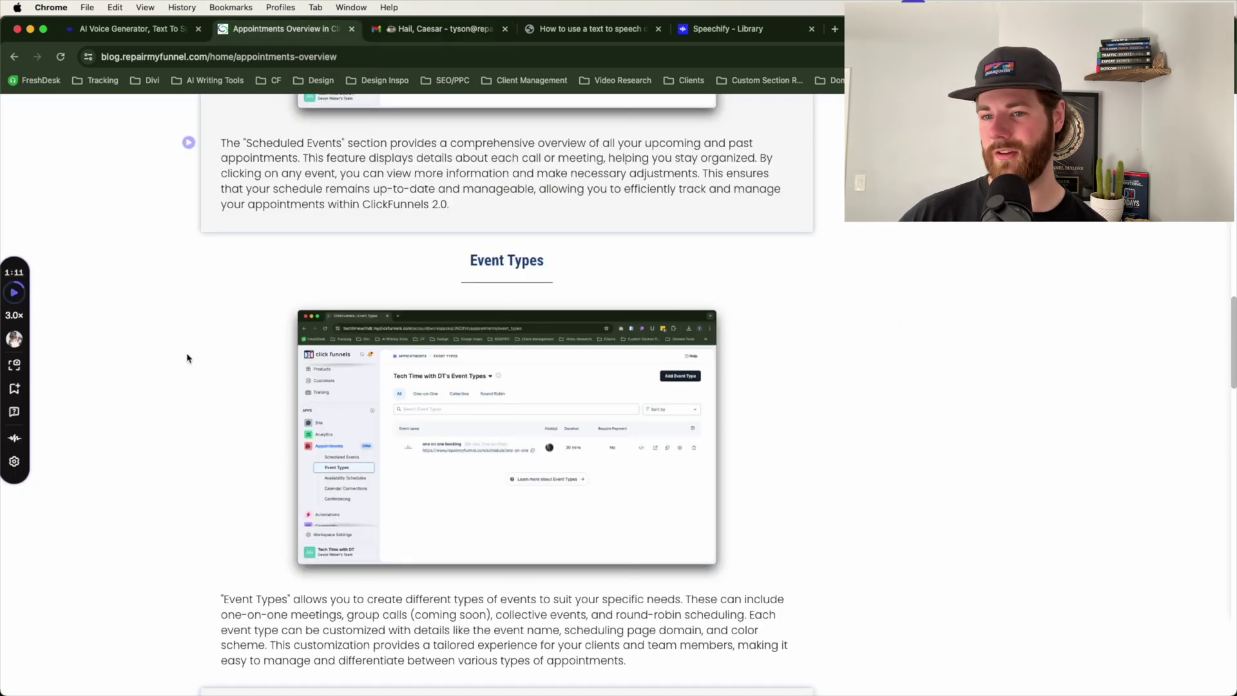
{"action": "left_click", "coordinate": [412, 28]}
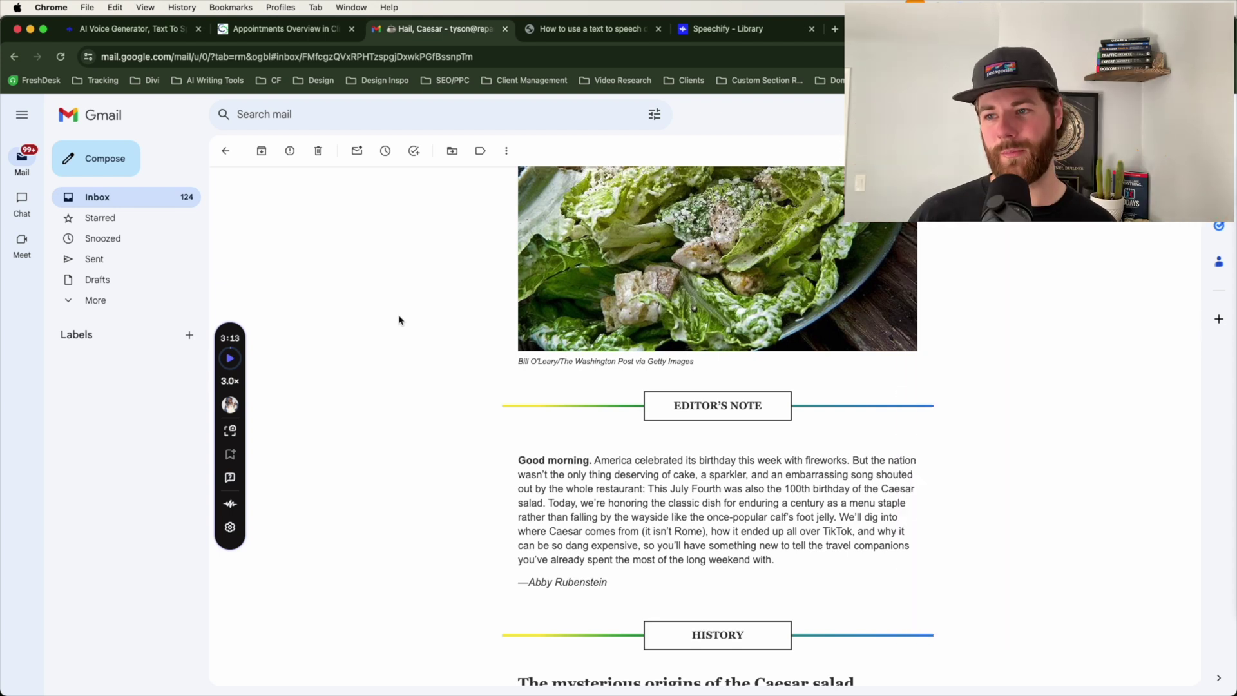
{"action": "scroll", "coordinate": [406, 312], "scroll_direction": "up", "scroll_amount": 1}
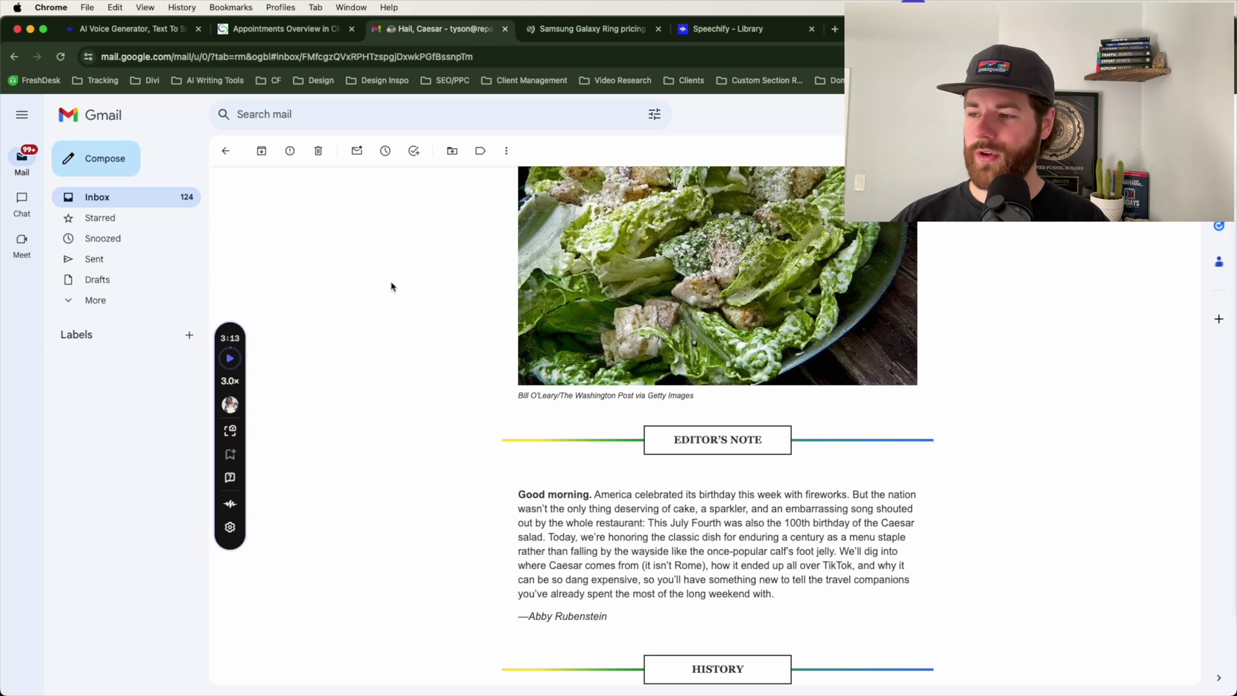
Open the Samsung Galaxy Ring pricing article and move the reader widget to the left edge.
{"action": "left_click", "coordinate": [559, 27]}
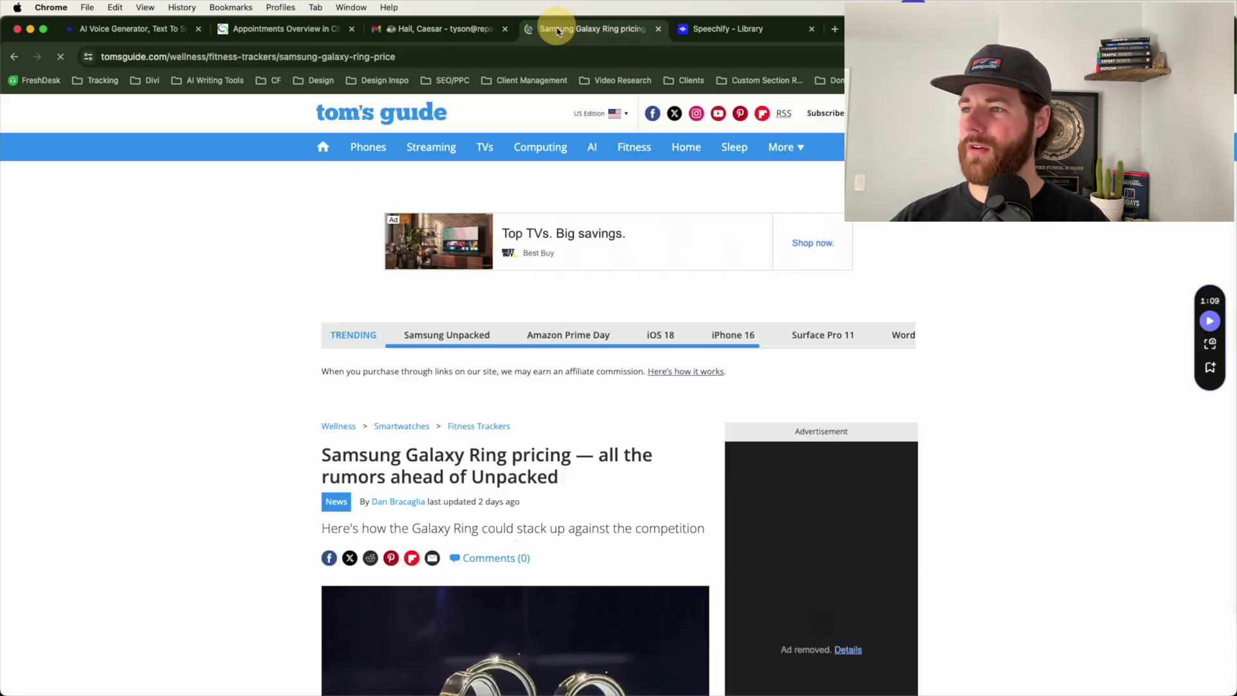
{"action": "scroll", "coordinate": [507, 399], "scroll_direction": "down", "scroll_amount": 10}
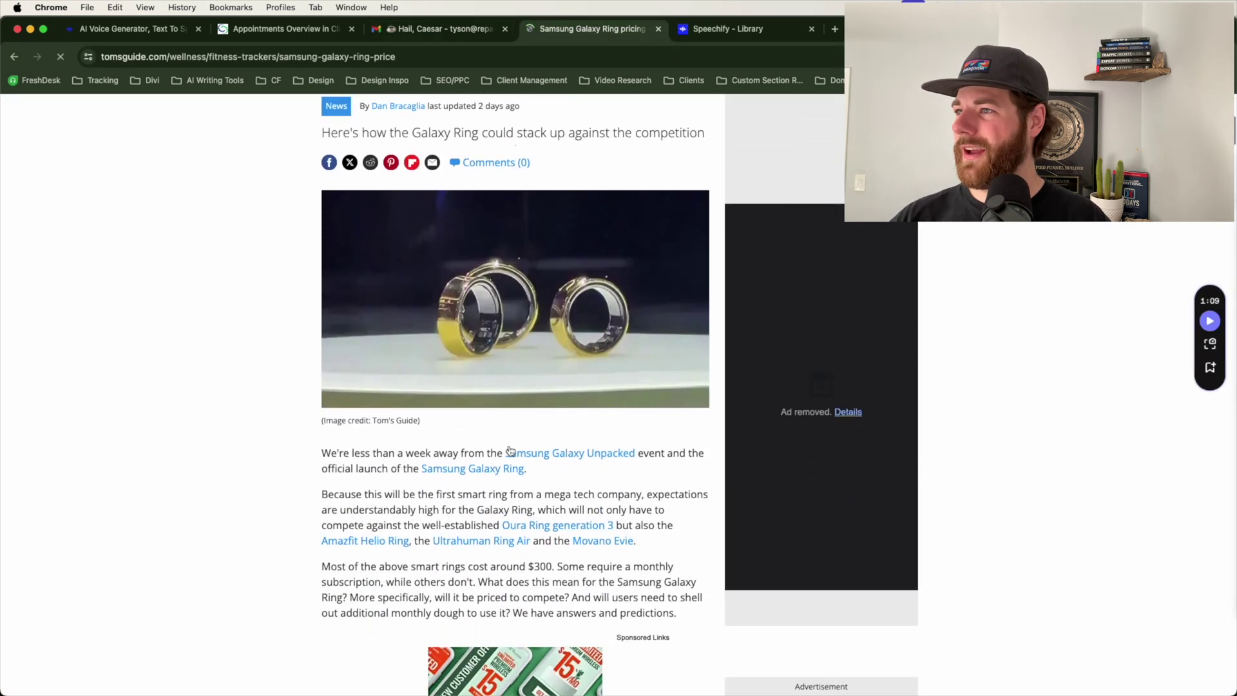
{"action": "scroll", "coordinate": [509, 446], "scroll_direction": "down", "scroll_amount": 1}
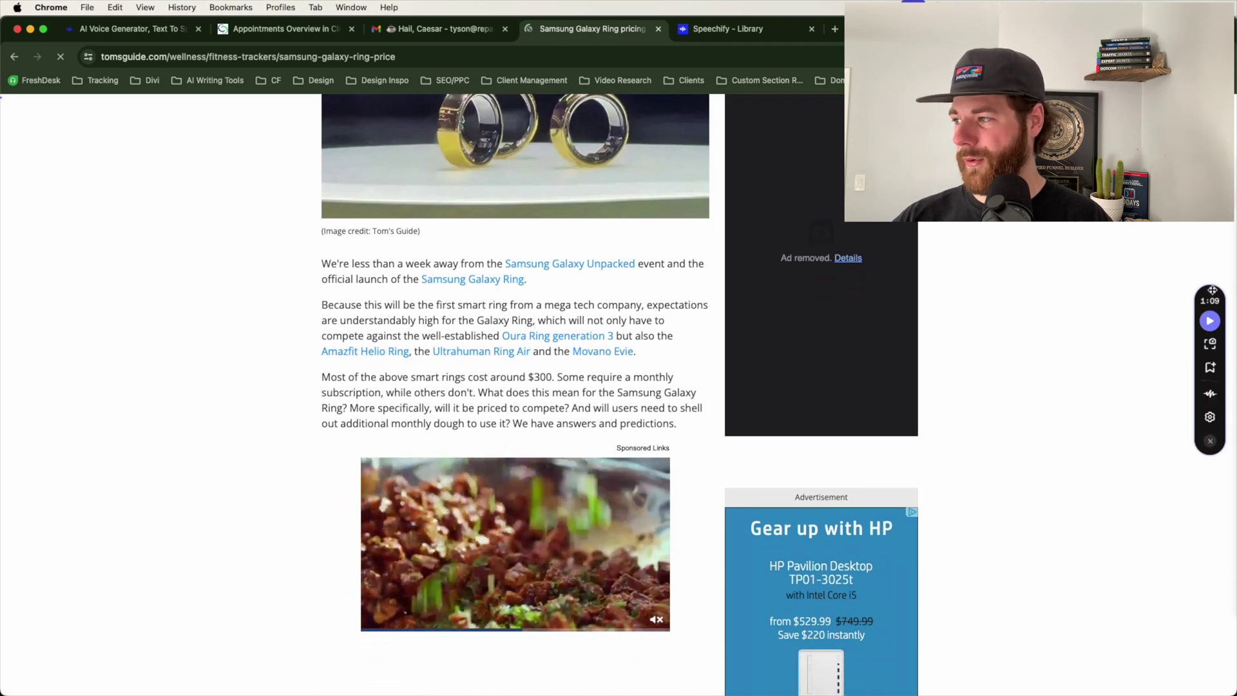
{"action": "left_click_drag", "start_coordinate": [1213, 290], "coordinate": [25, 270]}
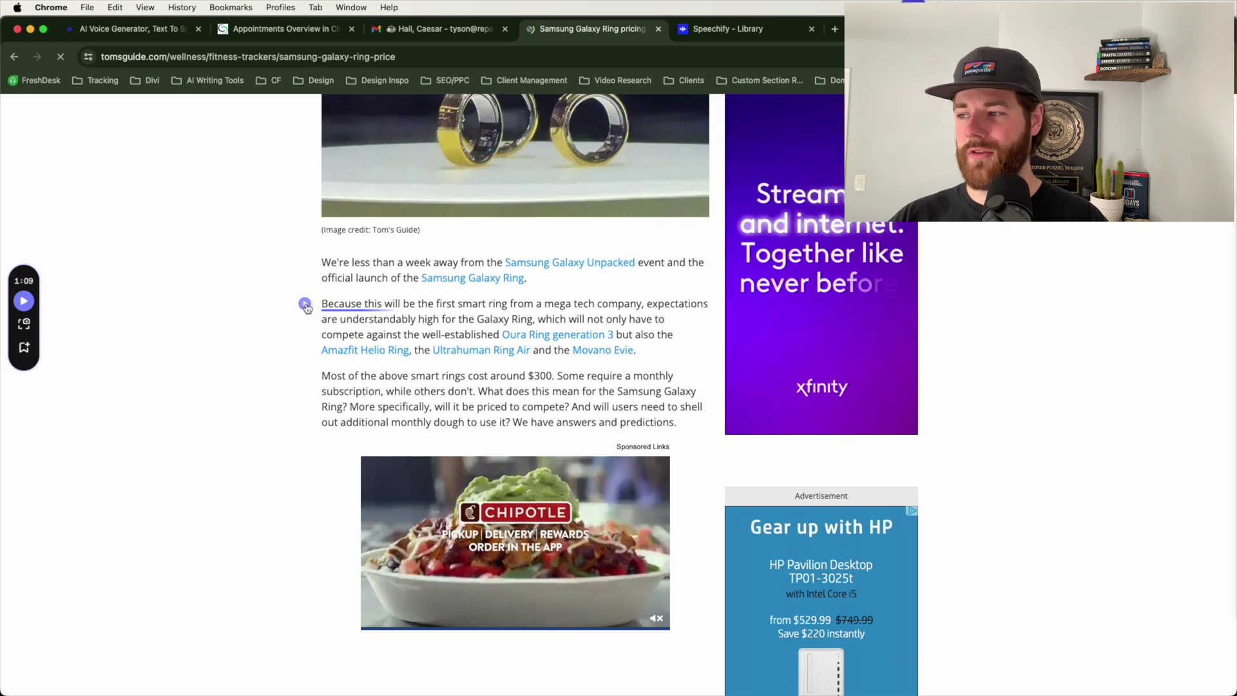
Play the article from the second paragraph, stop, then select the first three paragraphs.
{"action": "left_click", "coordinate": [305, 305]}
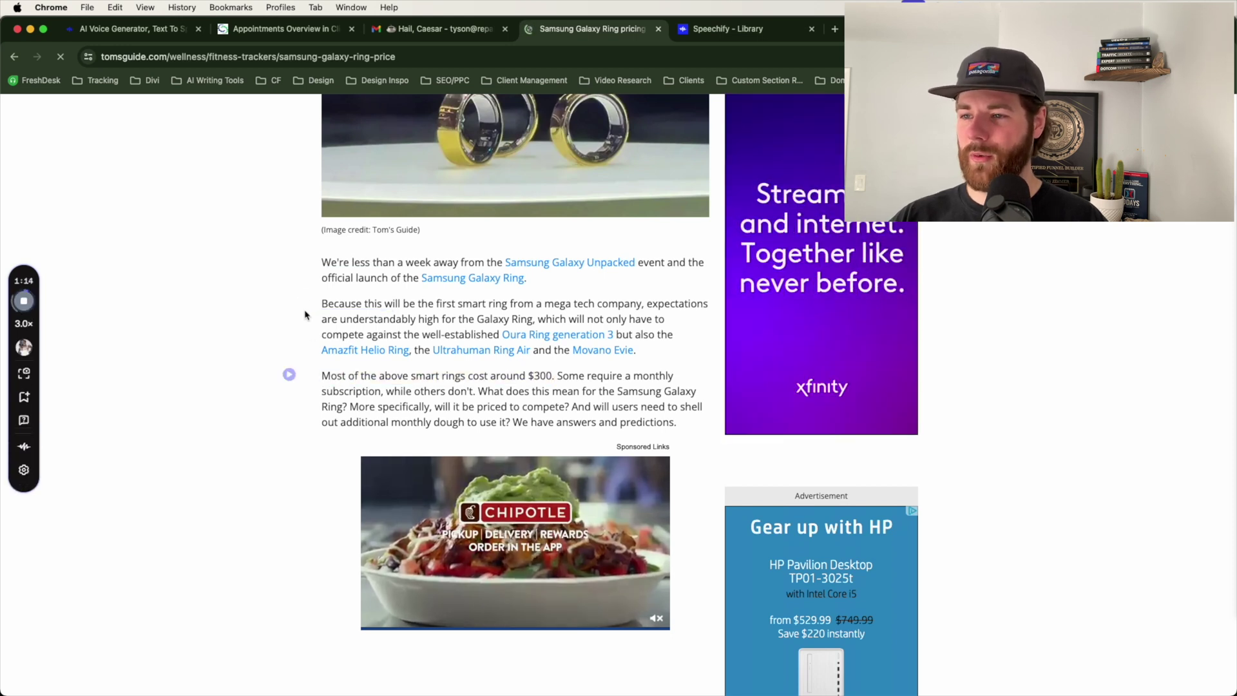
{"action": "left_click", "coordinate": [288, 302]}
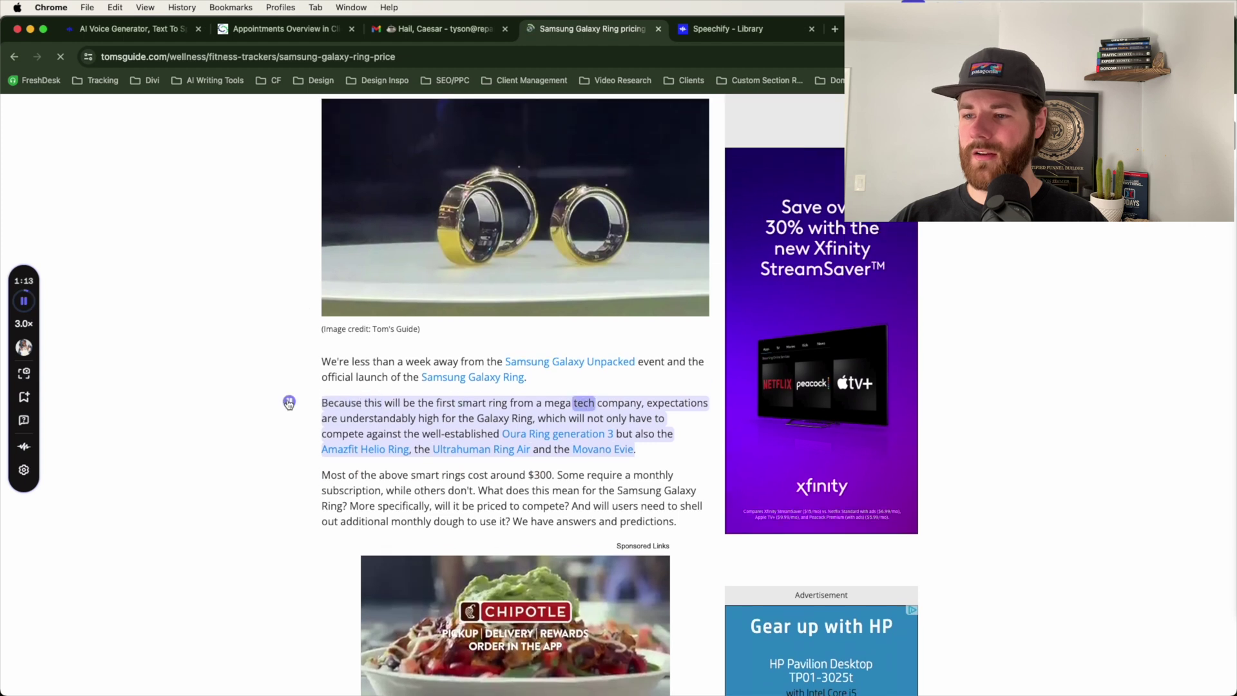
{"action": "left_click", "coordinate": [289, 403]}
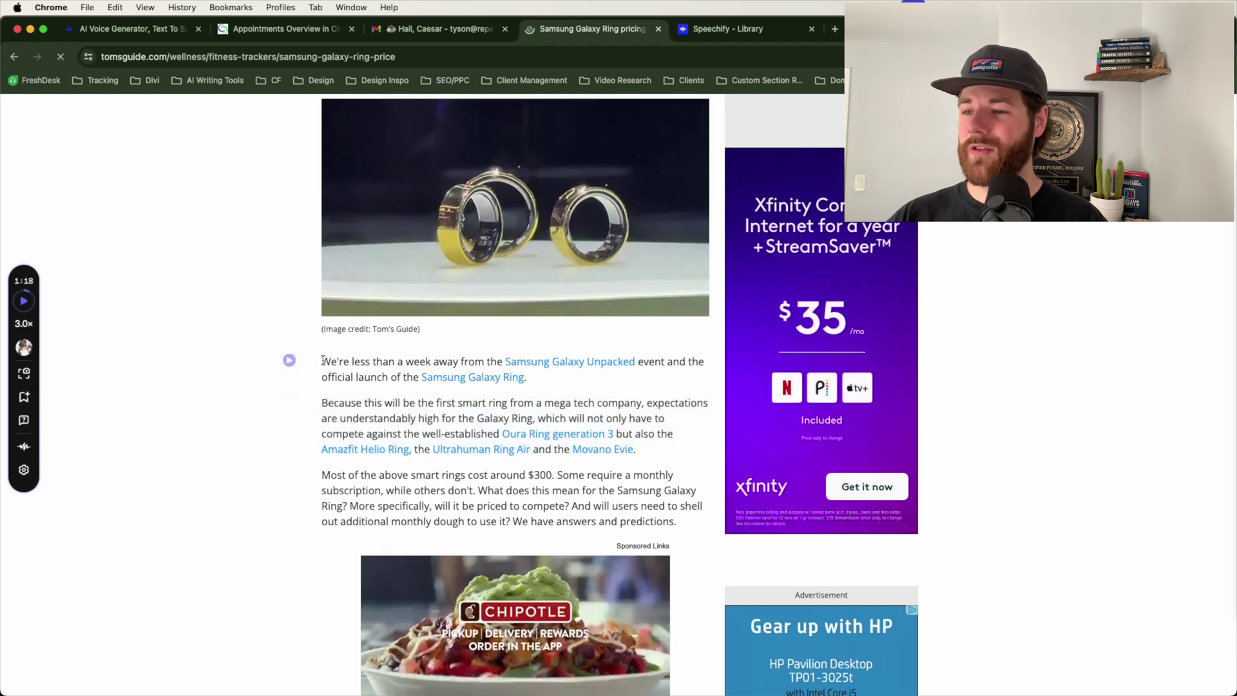
{"action": "left_click_drag", "start_coordinate": [323, 360], "coordinate": [681, 525]}
Read the selected Galaxy Ring paragraphs aloud via Read Selection, pause, then switch to the Speechify Library.
{"action": "right_click", "coordinate": [573, 506]}
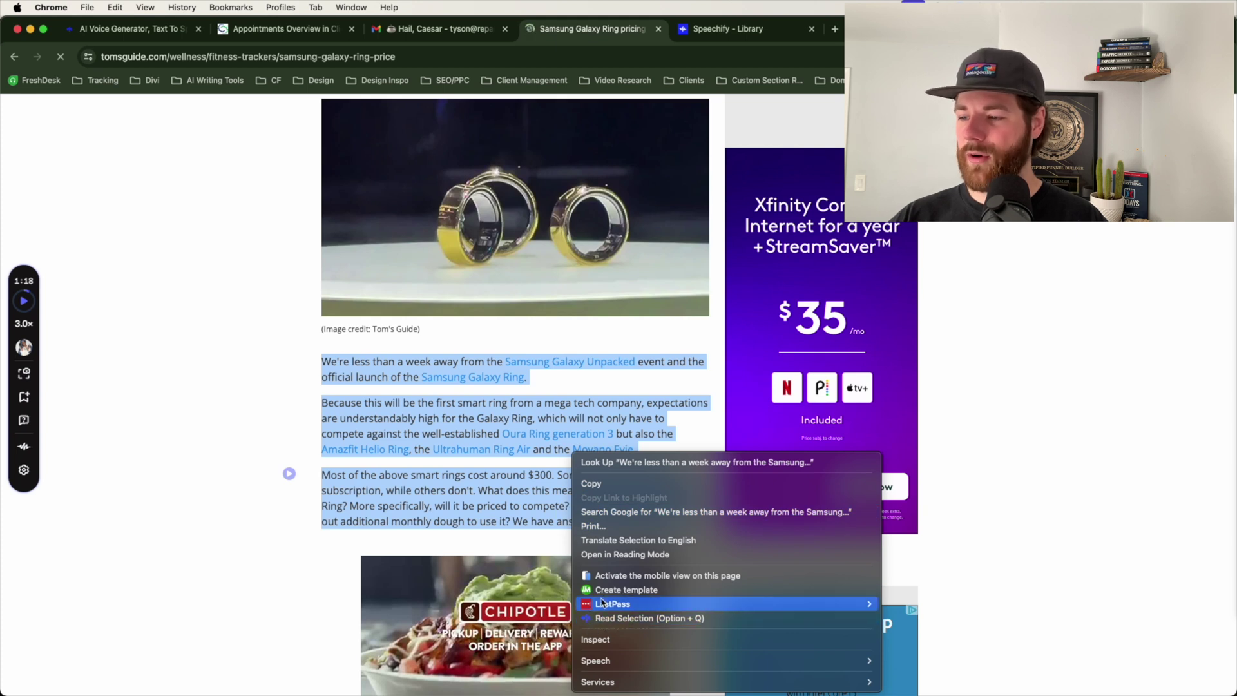
{"action": "left_click", "coordinate": [599, 620]}
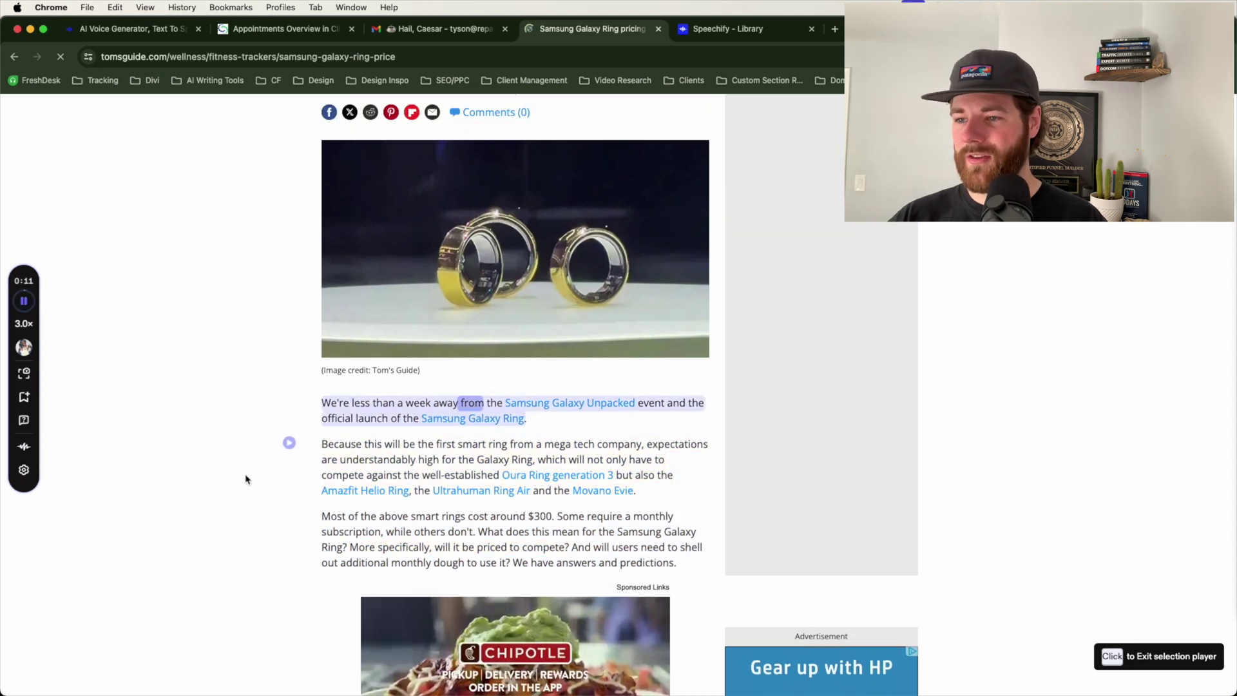
{"action": "left_click", "coordinate": [24, 301]}
{"action": "scroll", "coordinate": [1080, 430], "scroll_direction": "up", "scroll_amount": 7}
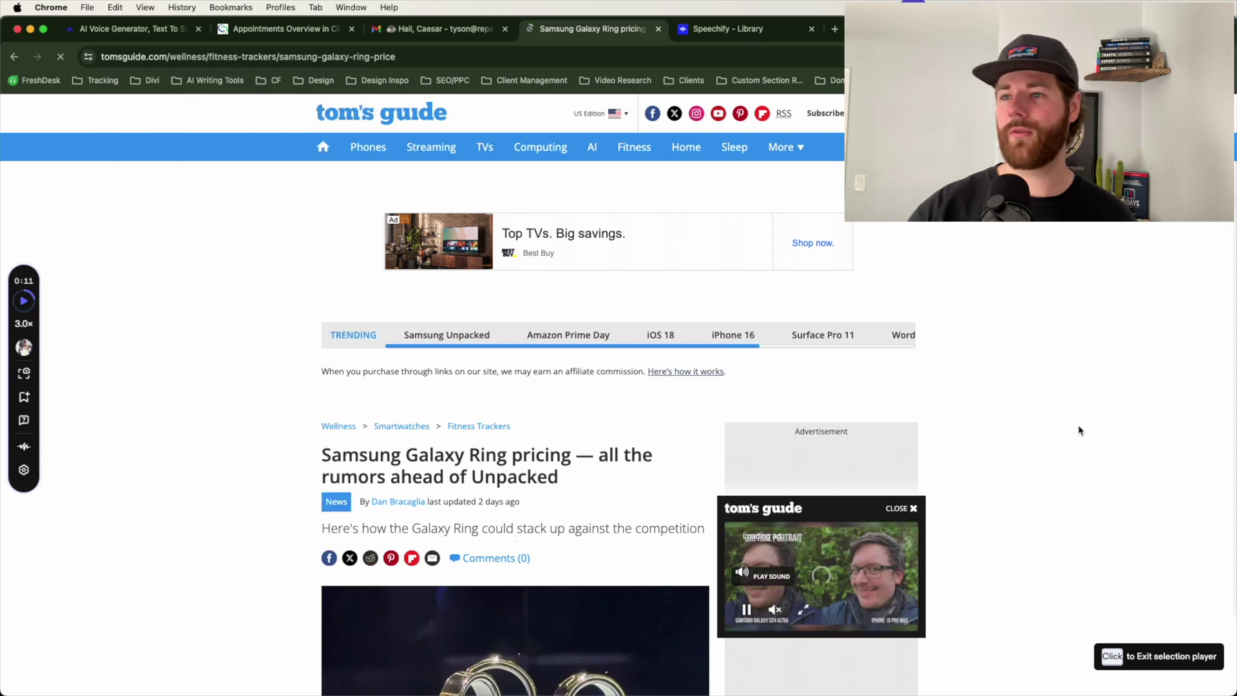
{"action": "key", "text": "ctrl+Tab"}
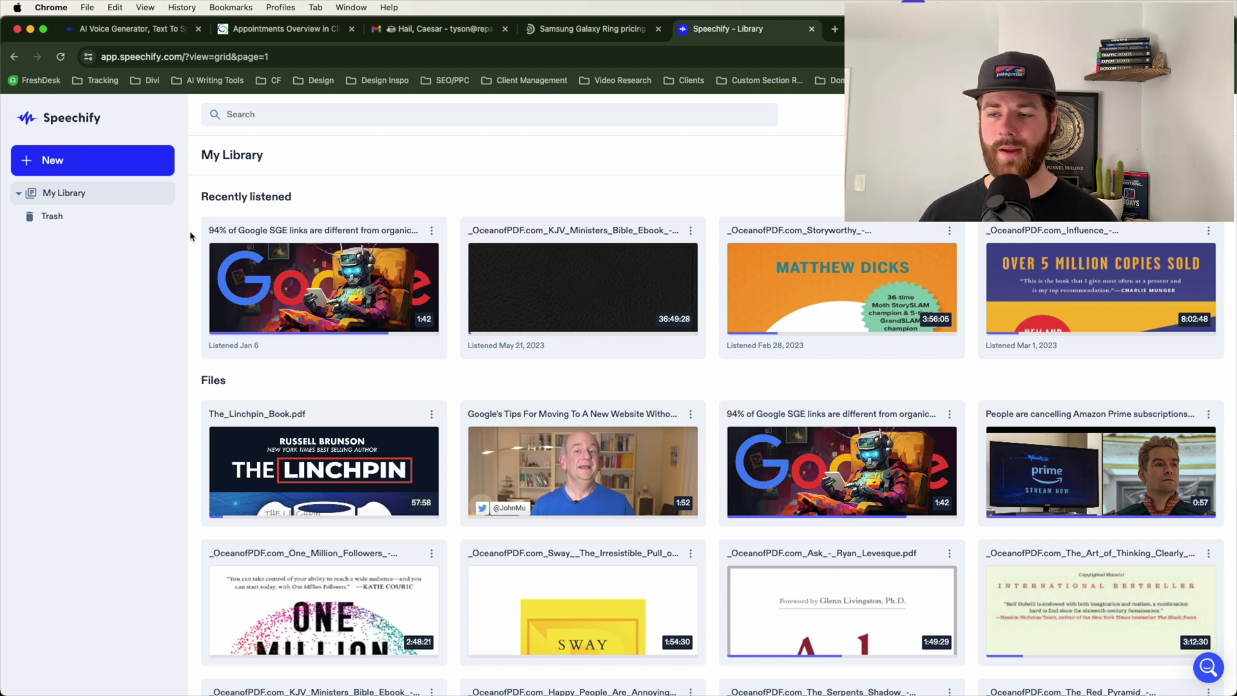
Start a new library document, then switch to the Appointments Overview article tab.
{"action": "left_click", "coordinate": [125, 169]}
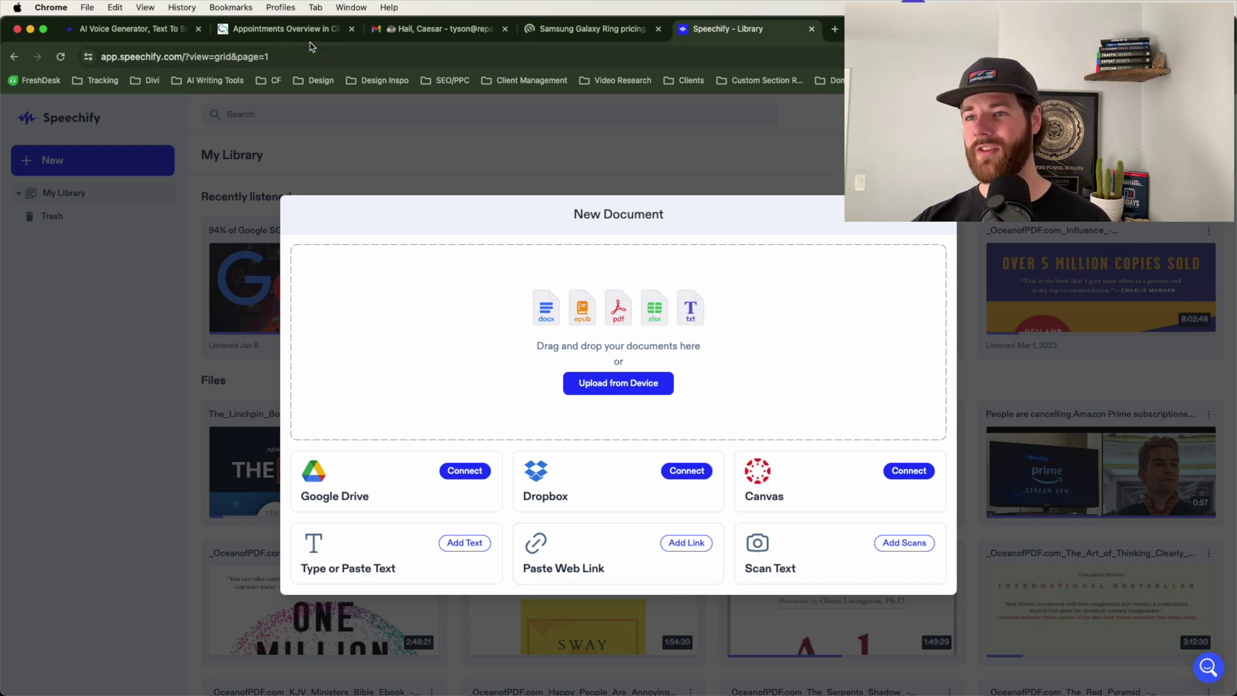
{"action": "left_click", "coordinate": [284, 28]}
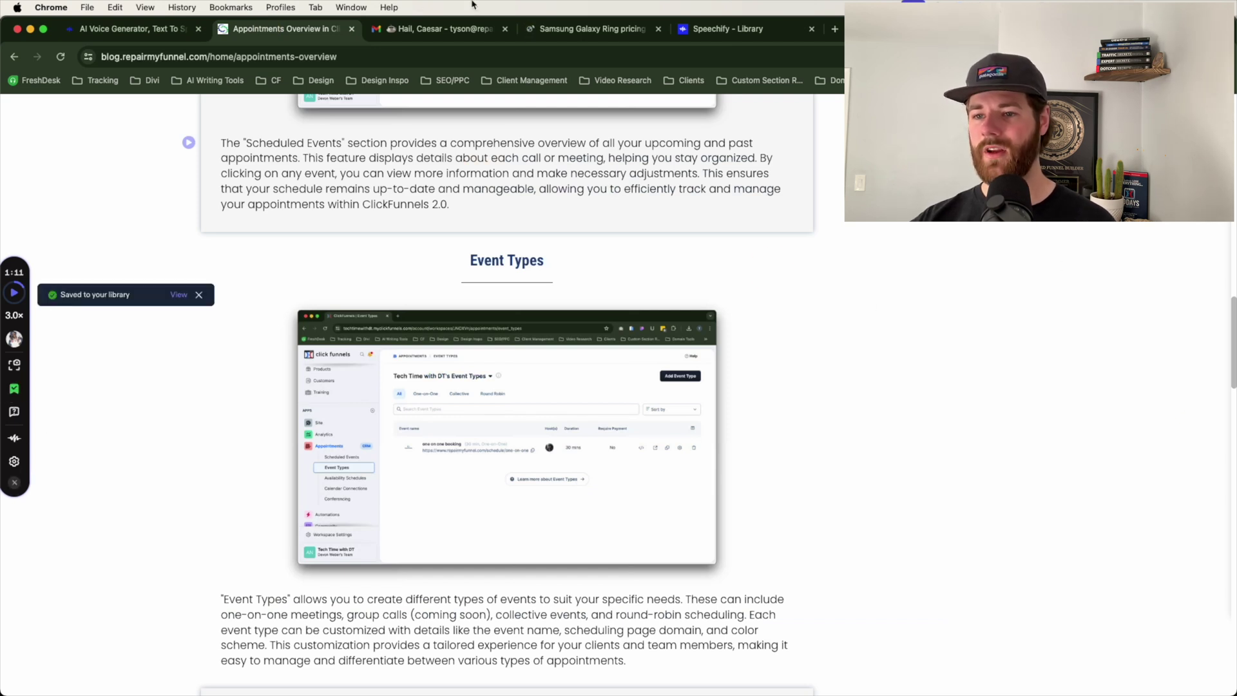
Return to the Speechify library, close the new document options, and scroll the saved article.
{"action": "left_click", "coordinate": [727, 29]}
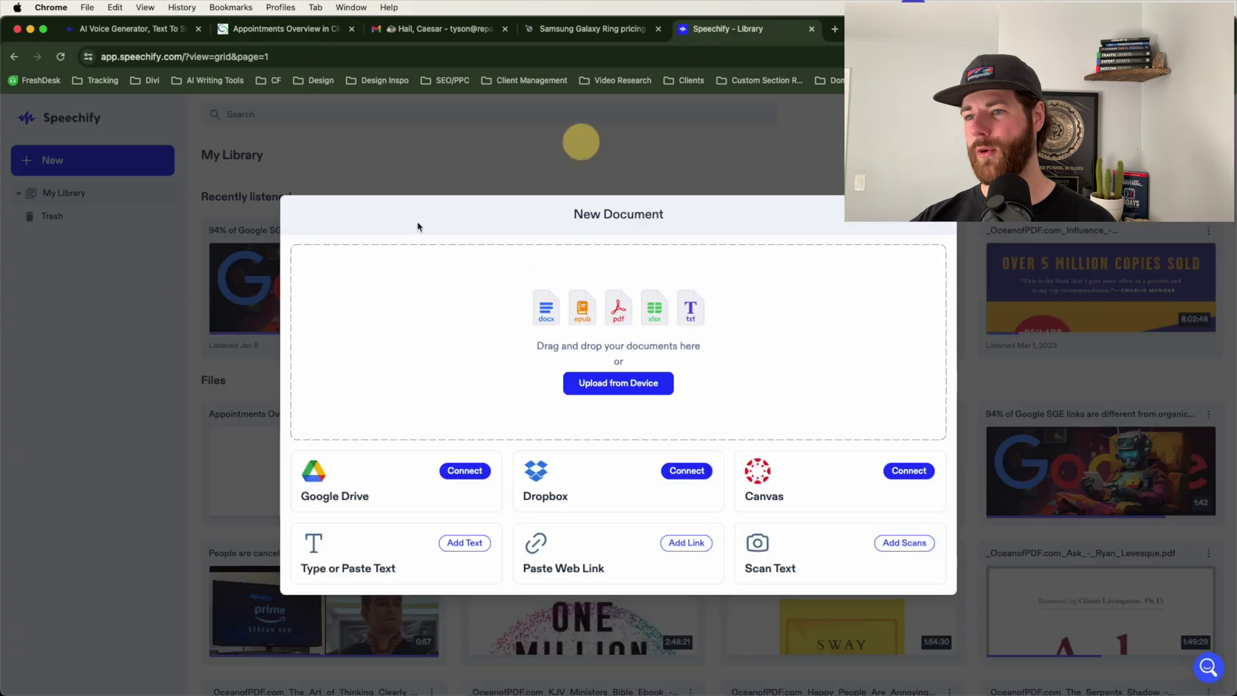
{"action": "left_click", "coordinate": [178, 261]}
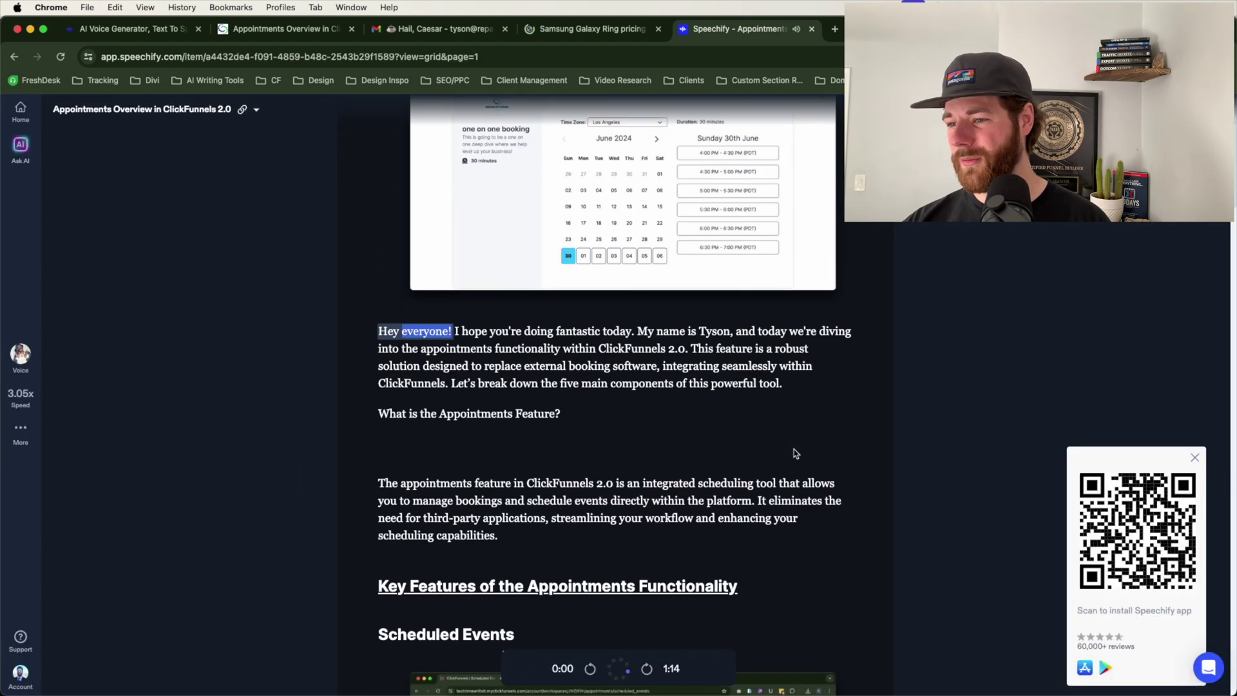
{"action": "scroll", "coordinate": [796, 453], "scroll_direction": "up", "scroll_amount": 6}
{"action": "scroll", "coordinate": [833, 509], "scroll_direction": "down", "scroll_amount": 4}
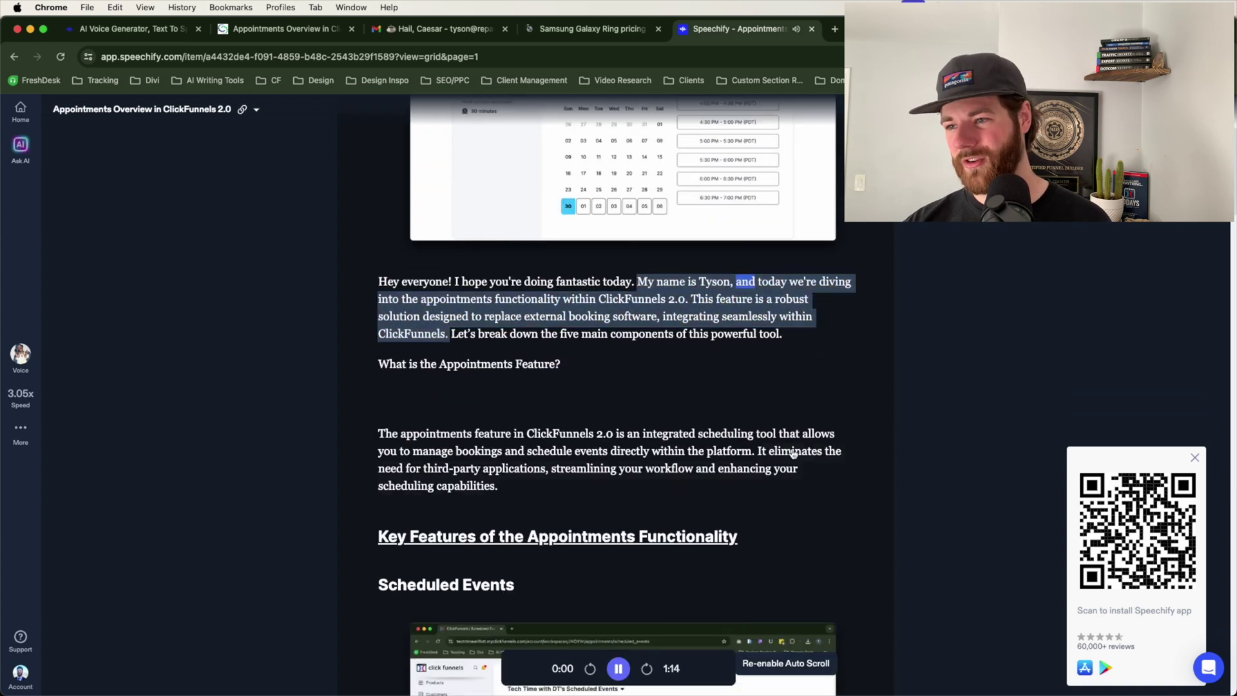
{"action": "scroll", "coordinate": [201, 451], "scroll_direction": "down", "scroll_amount": 3}
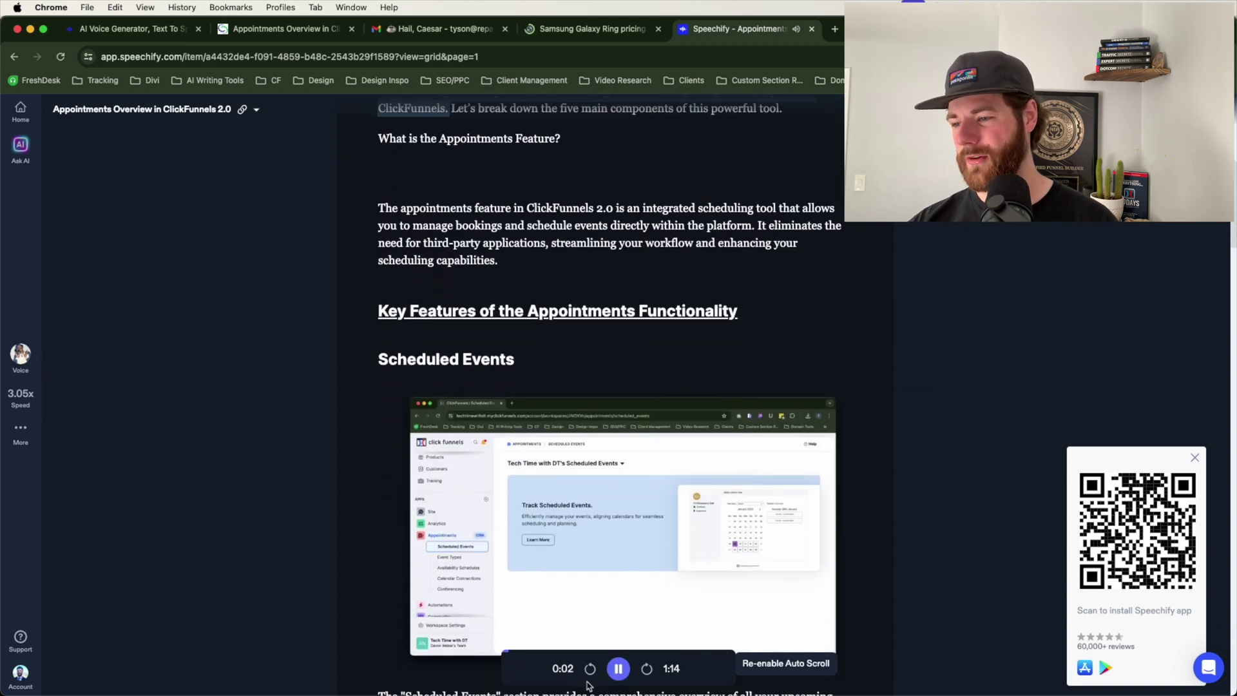
Pause the saved ClickFunnels article at 0:02 of 1:14 and review it.
{"action": "left_click", "coordinate": [616, 668]}
{"action": "scroll", "coordinate": [565, 530], "scroll_direction": "down", "scroll_amount": 20}
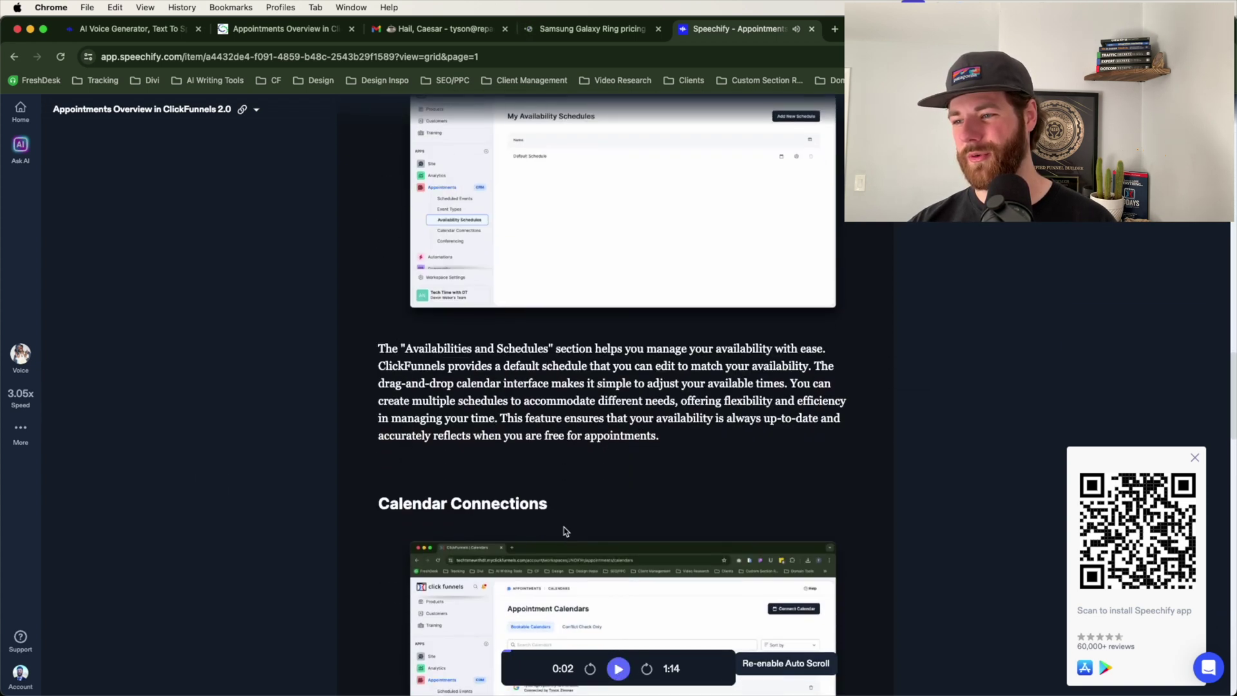
{"action": "scroll", "coordinate": [564, 530], "scroll_direction": "down", "scroll_amount": 13}
{"action": "scroll", "coordinate": [520, 507], "scroll_direction": "up", "scroll_amount": 18}
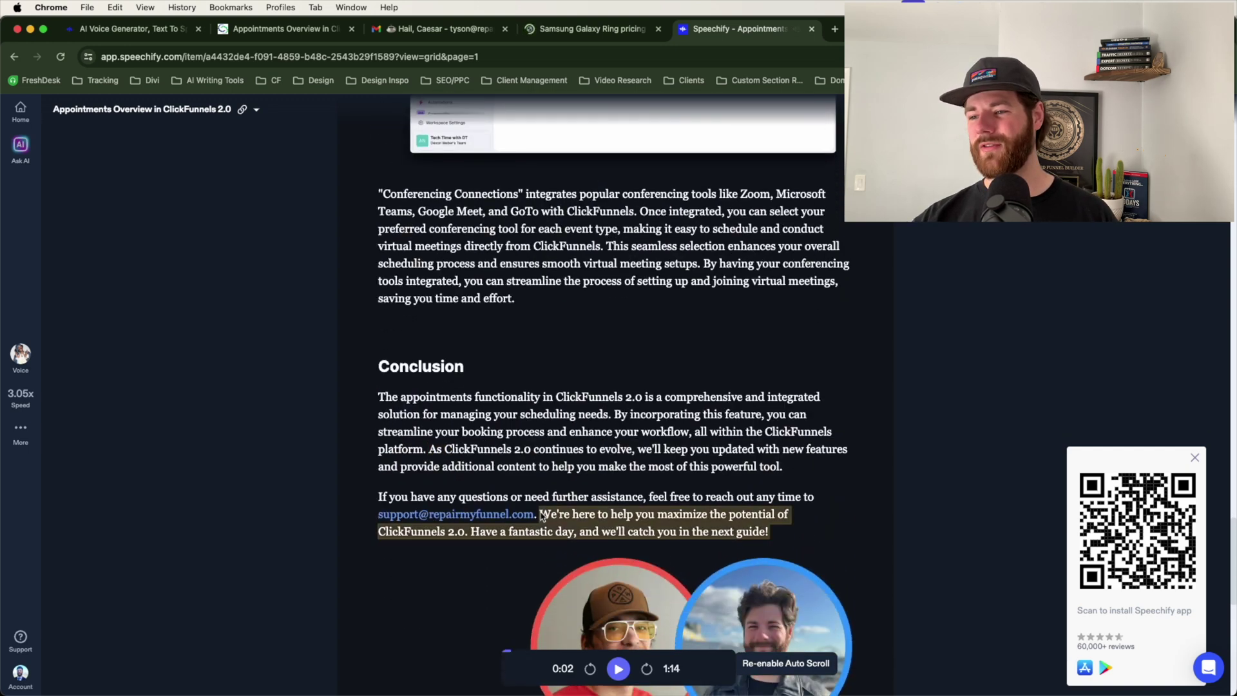
{"action": "scroll", "coordinate": [521, 507], "scroll_direction": "up", "scroll_amount": 20}
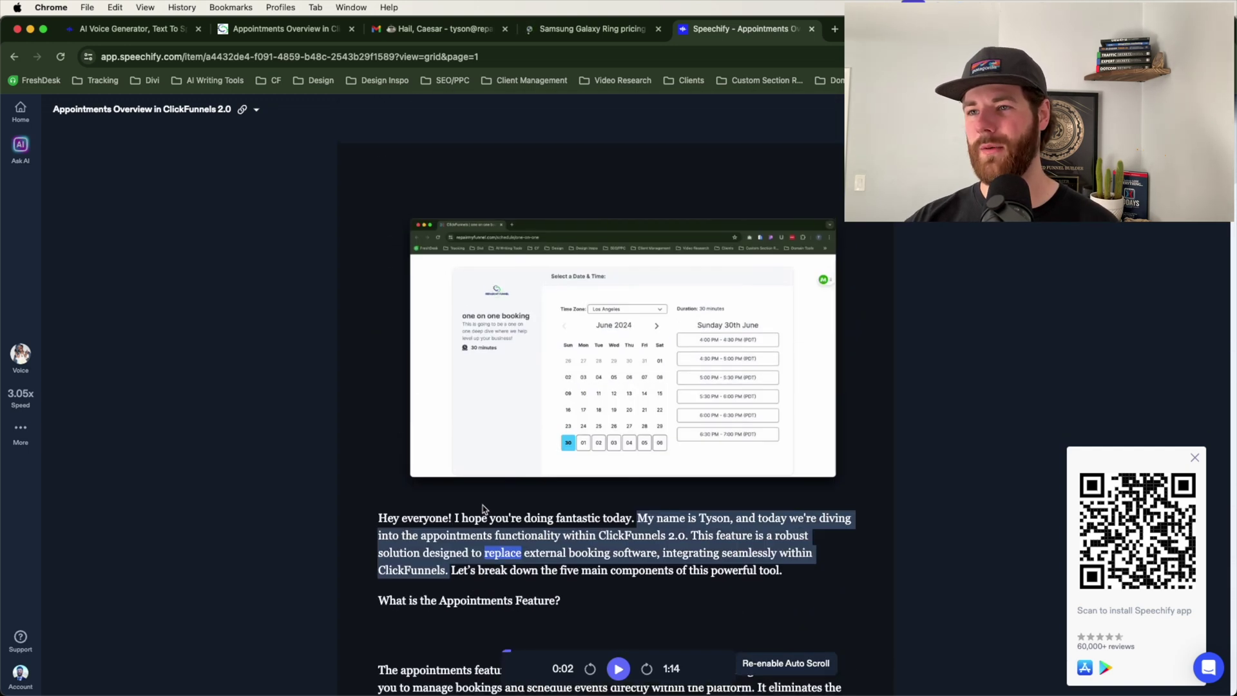
{"action": "left_click", "coordinate": [592, 28]}
{"action": "left_click", "coordinate": [728, 21]}
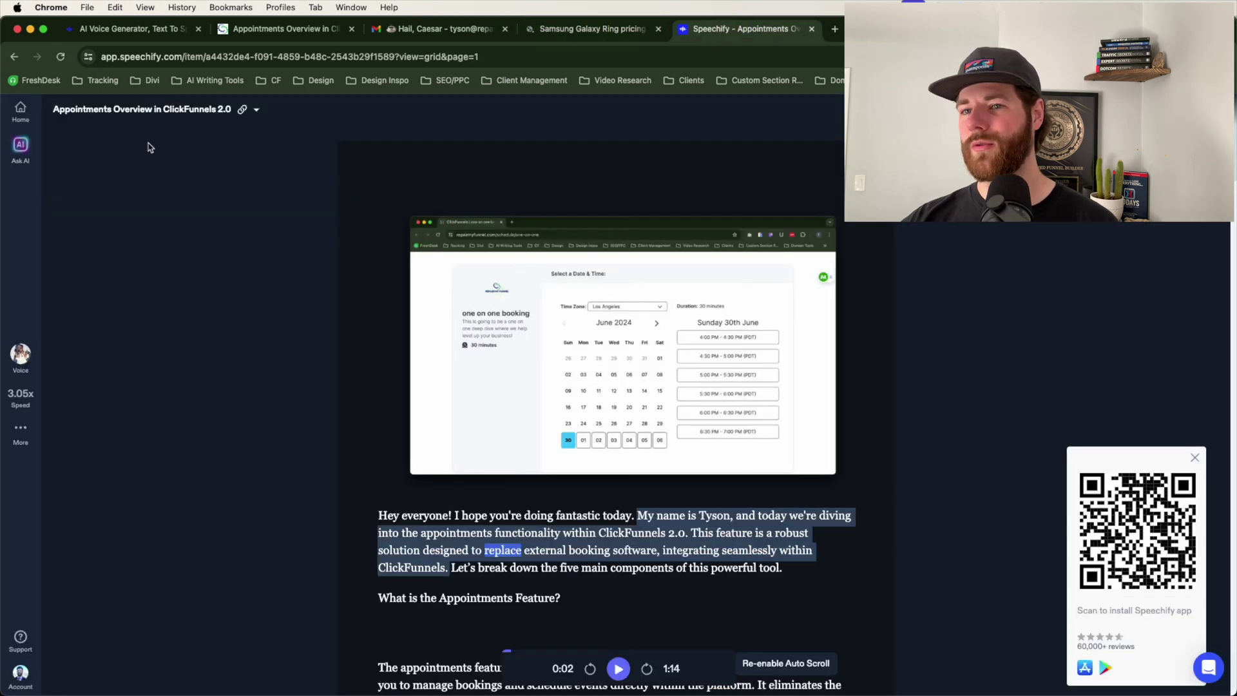
Go back to the library home, then open and dismiss the New Document options.
{"action": "left_click", "coordinate": [20, 111]}
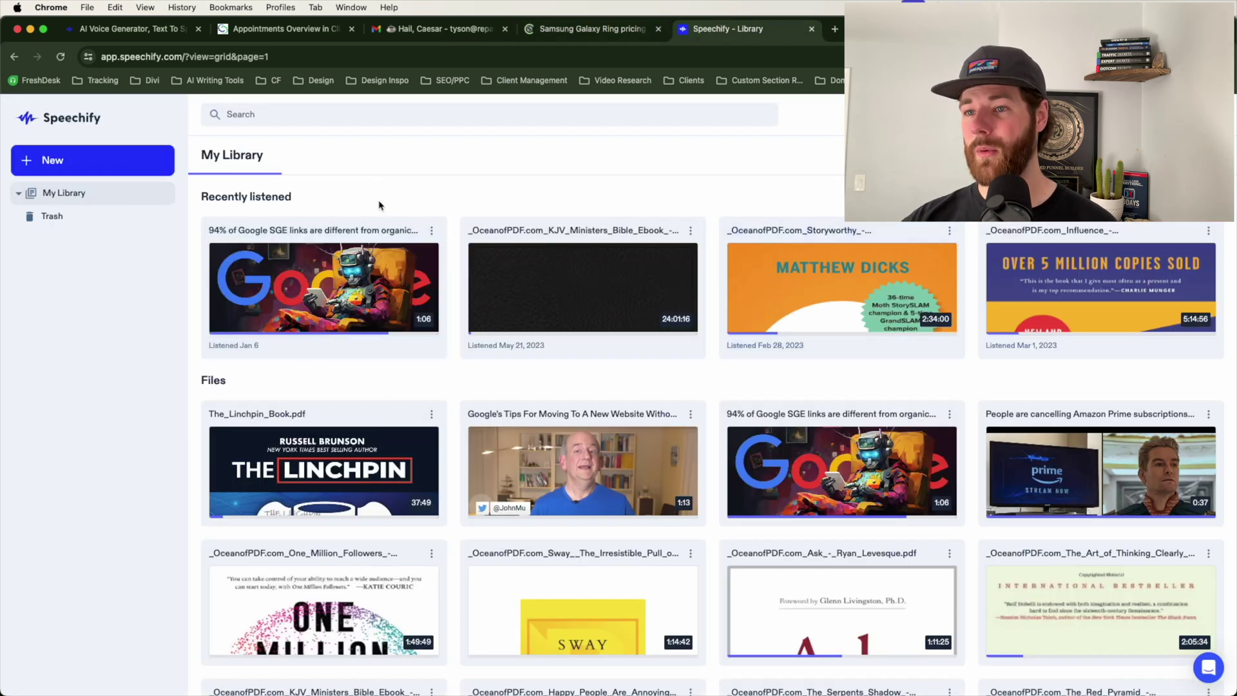
{"action": "scroll", "coordinate": [390, 207], "scroll_direction": "down", "scroll_amount": 2}
{"action": "scroll", "coordinate": [374, 183], "scroll_direction": "up", "scroll_amount": 2}
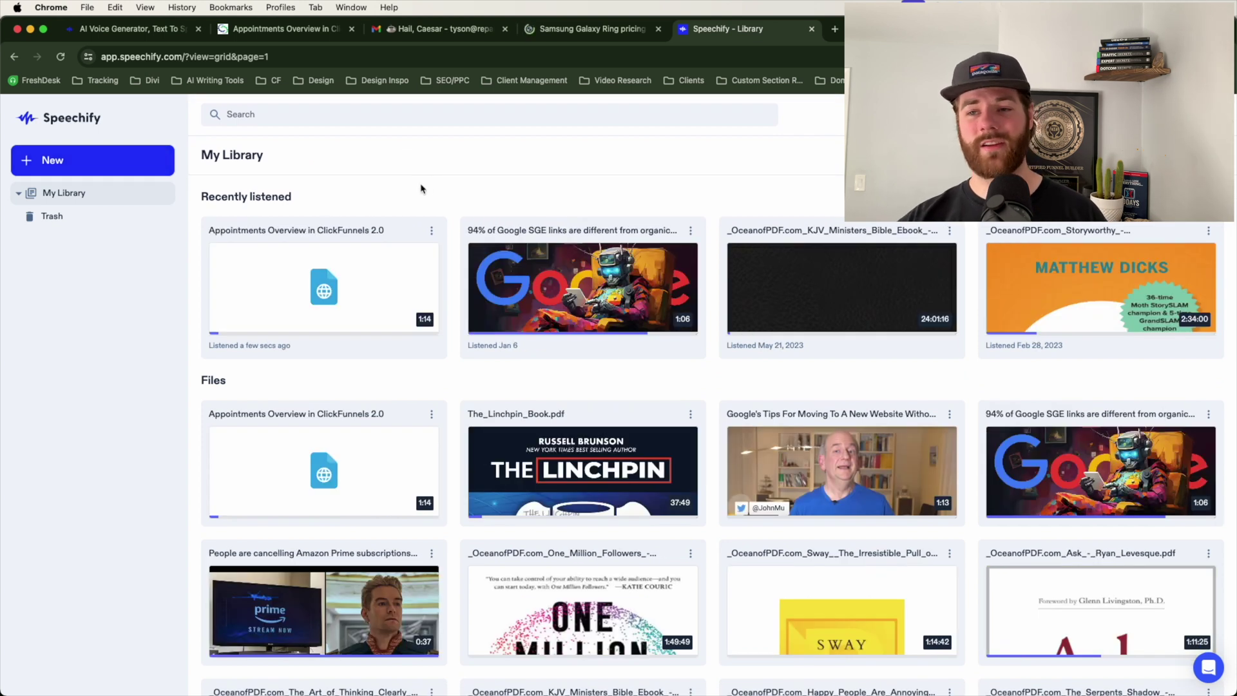
{"action": "left_click", "coordinate": [86, 156]}
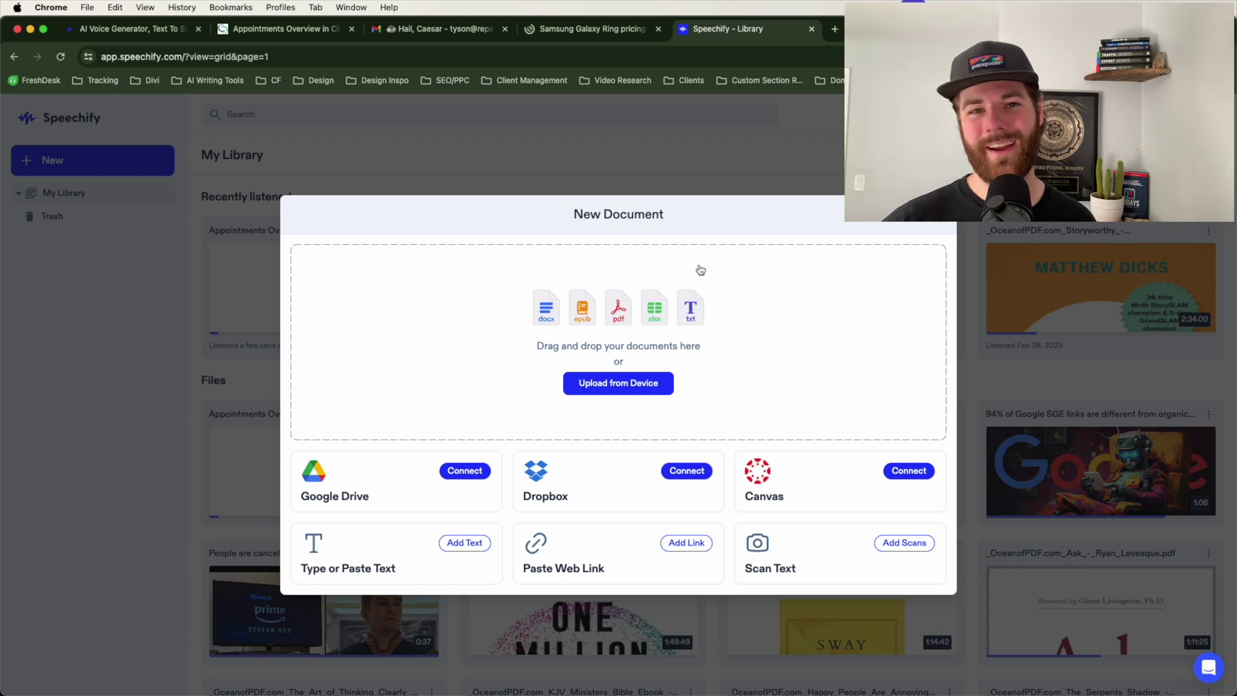
{"action": "left_click", "coordinate": [942, 223]}
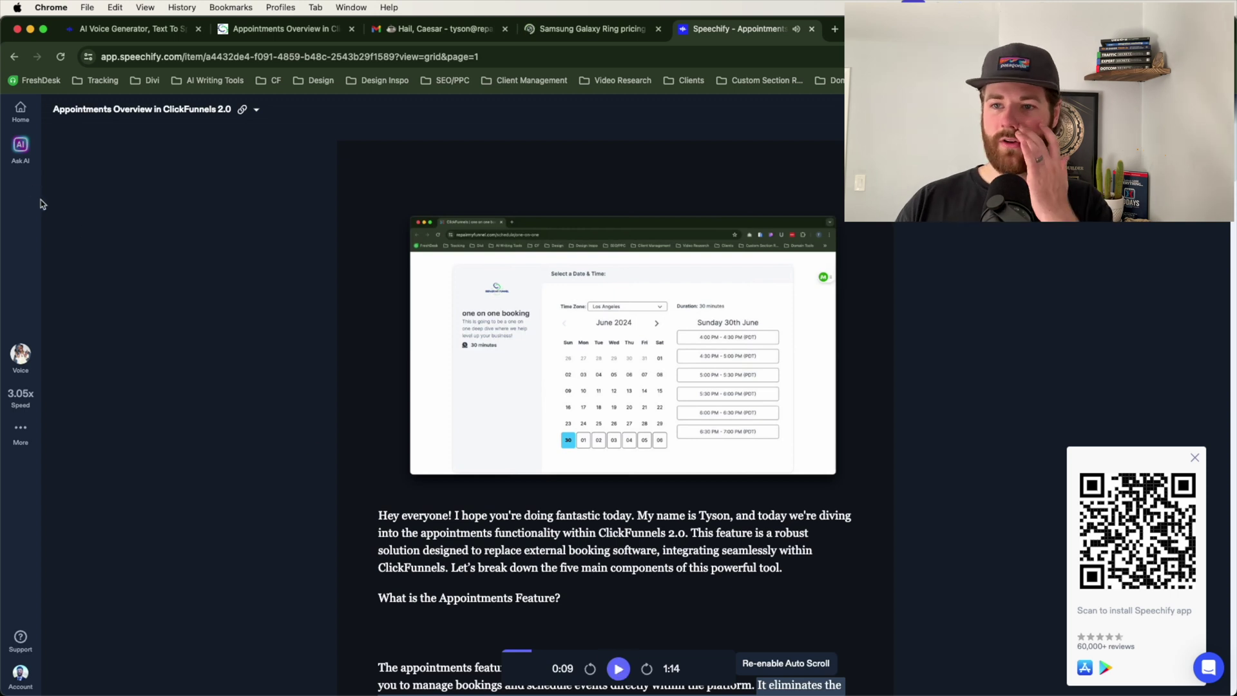
Ask the document's AI chat: 'what is the appointments app on ClickFunnels 2.0'.
{"action": "left_click", "coordinate": [21, 148]}
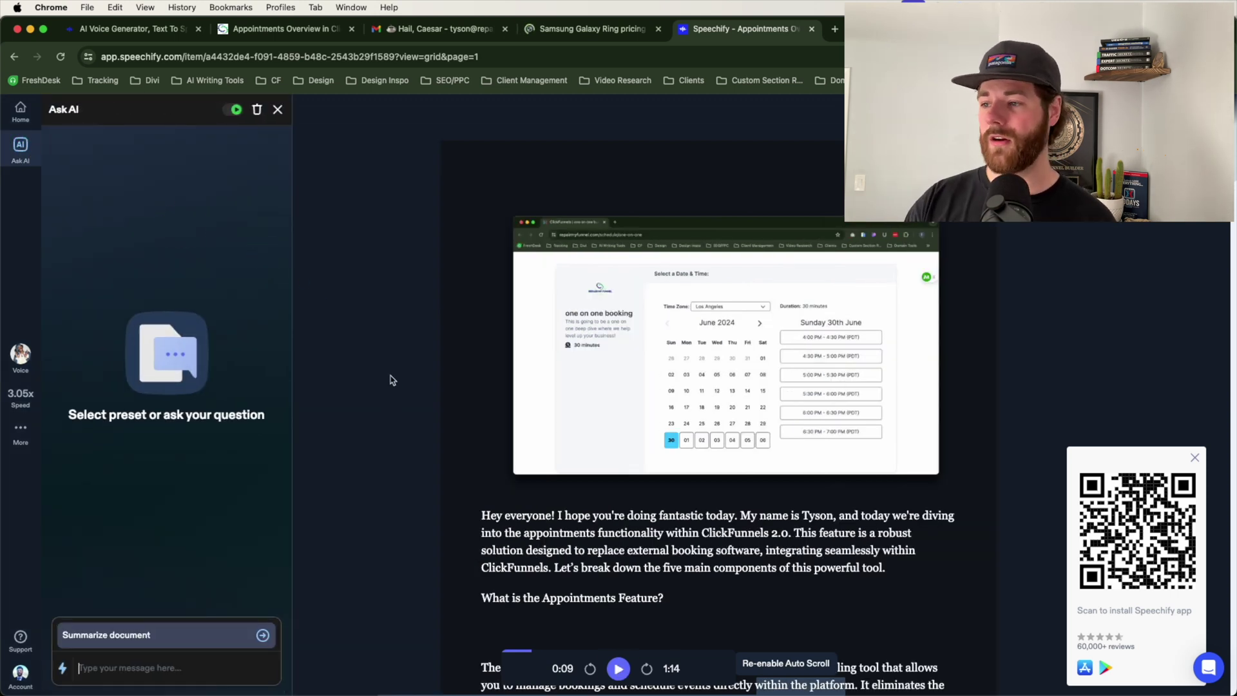
{"action": "left_click", "coordinate": [189, 664]}
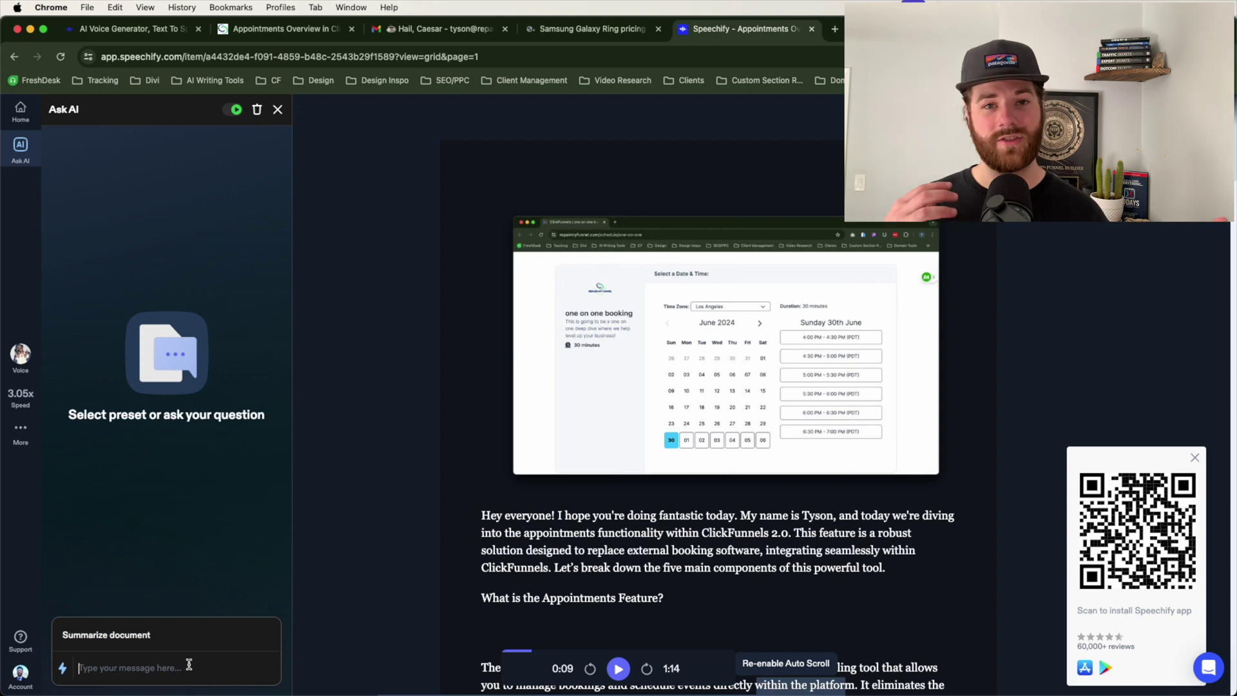
{"action": "type", "text": "what is the"}
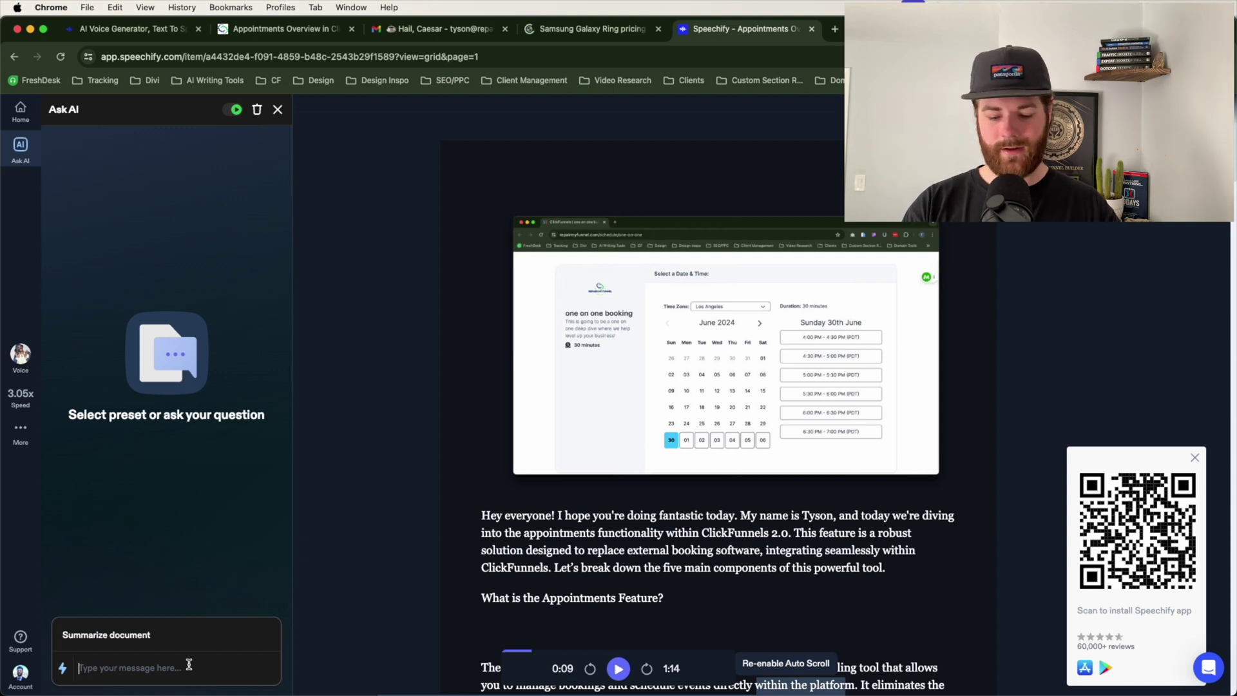
{"action": "type", "text": " appo"}
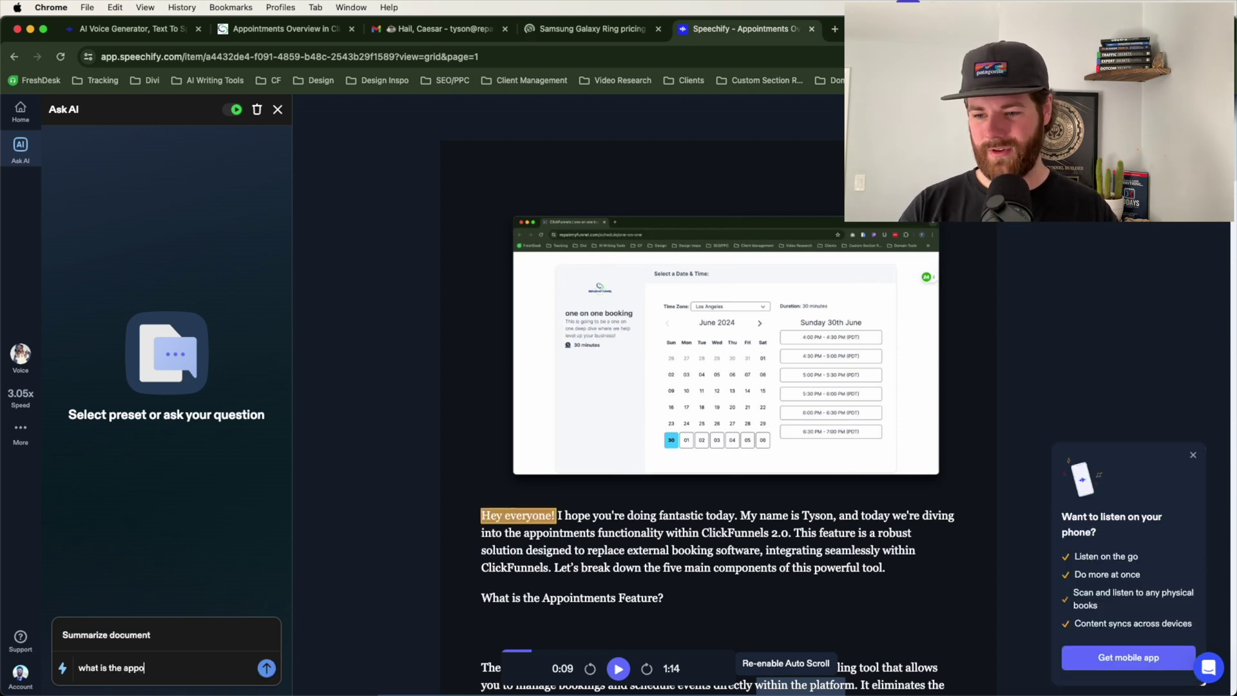
{"action": "type", "text": "intments app on clickfunnesl"}
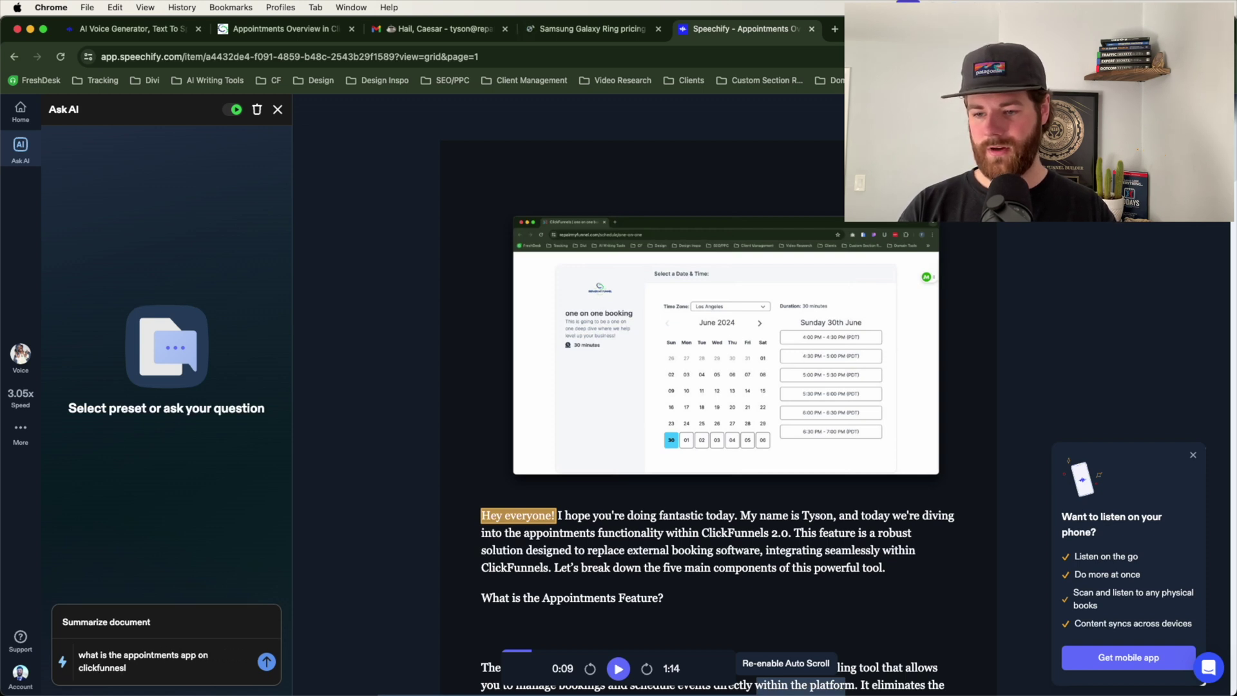
{"action": "key", "text": "BackSpace"}
{"action": "key", "text": "BackSpace"}
{"action": "type", "text": "ls 2."}
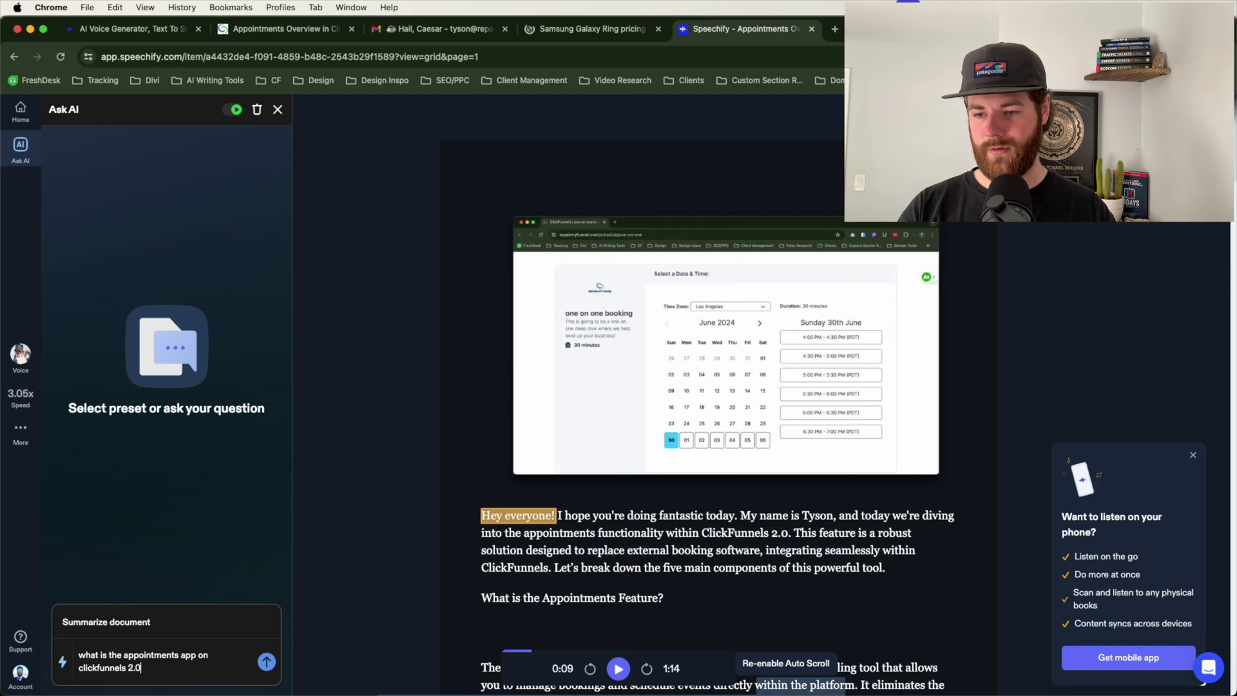
{"action": "type", "text": "0"}
{"action": "key", "text": "Return"}
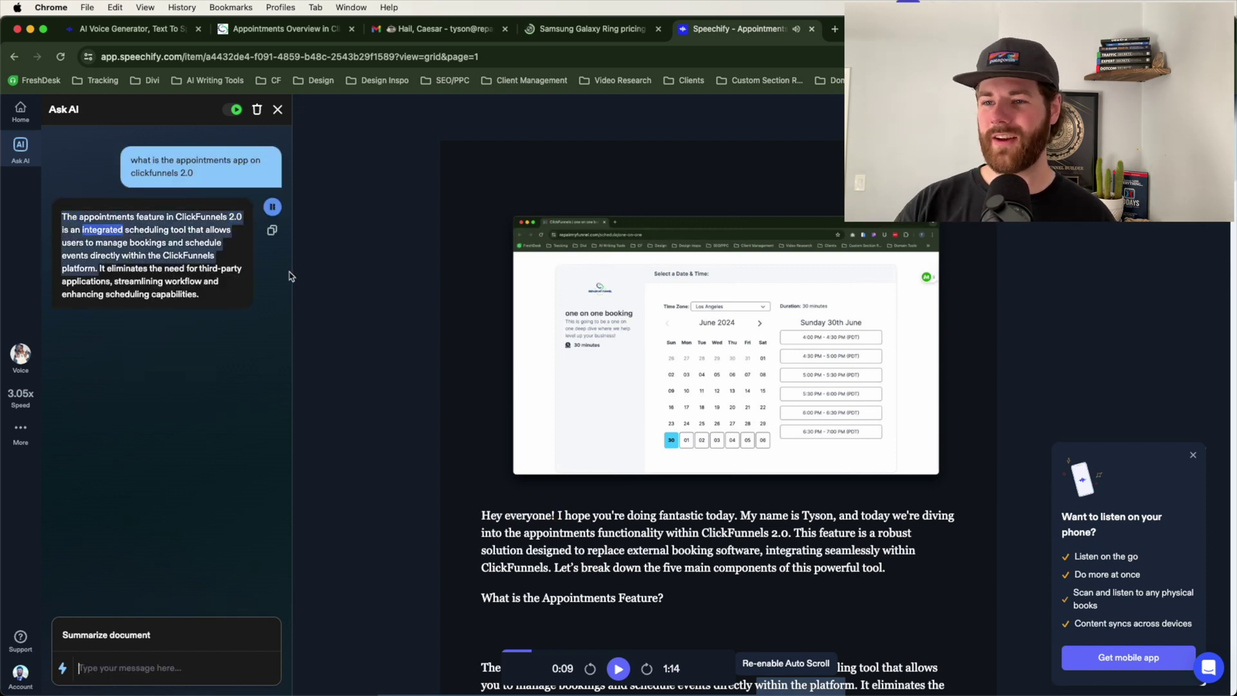
Generate a Medium-length Bullet Points summary of the document, pausing the spoken playback.
{"action": "left_click", "coordinate": [272, 206]}
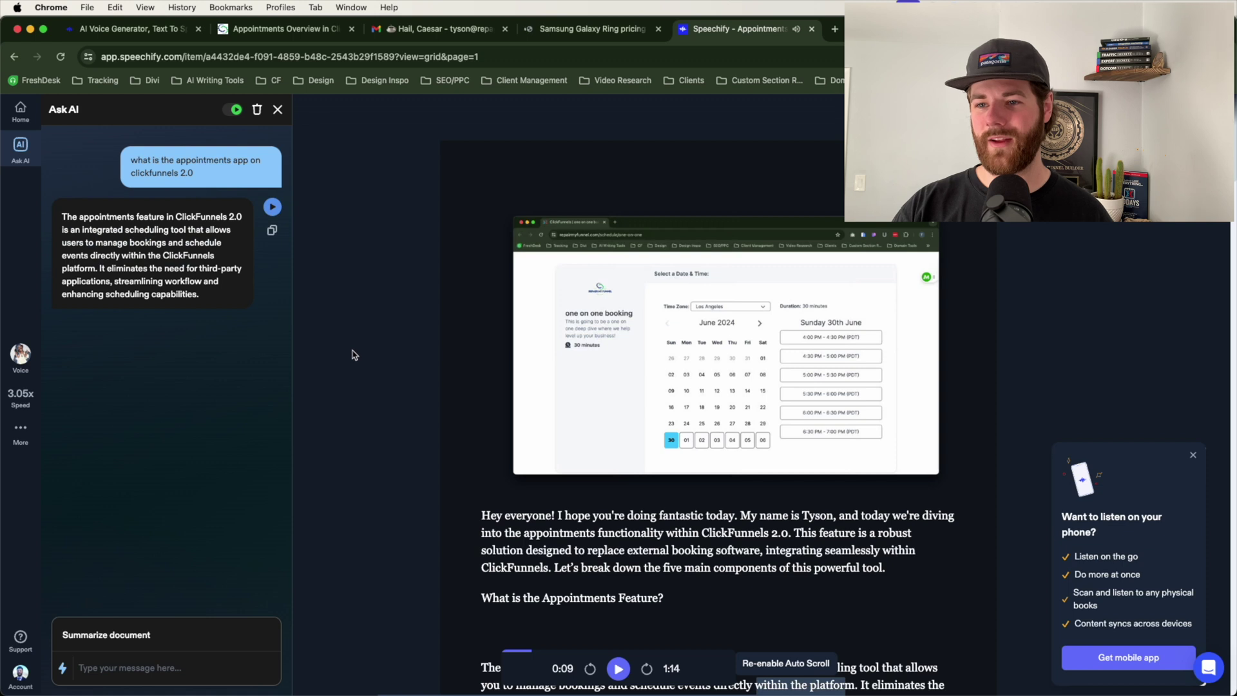
{"action": "left_click", "coordinate": [109, 636]}
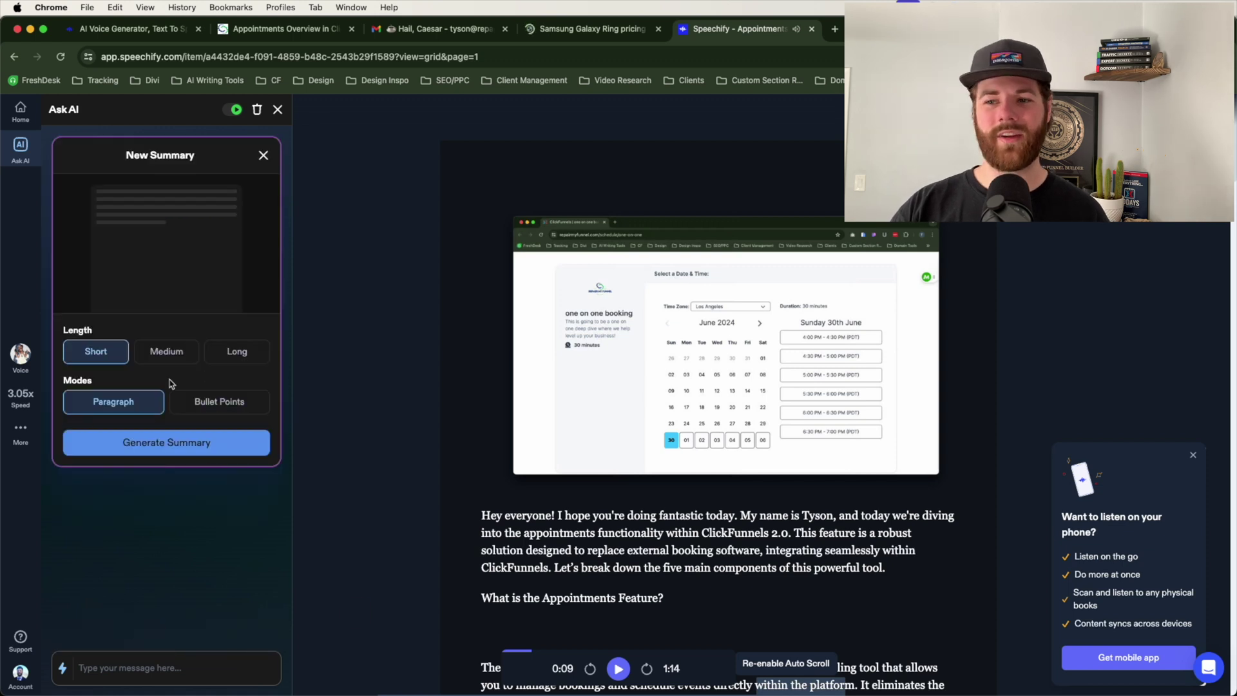
{"action": "left_click", "coordinate": [162, 358]}
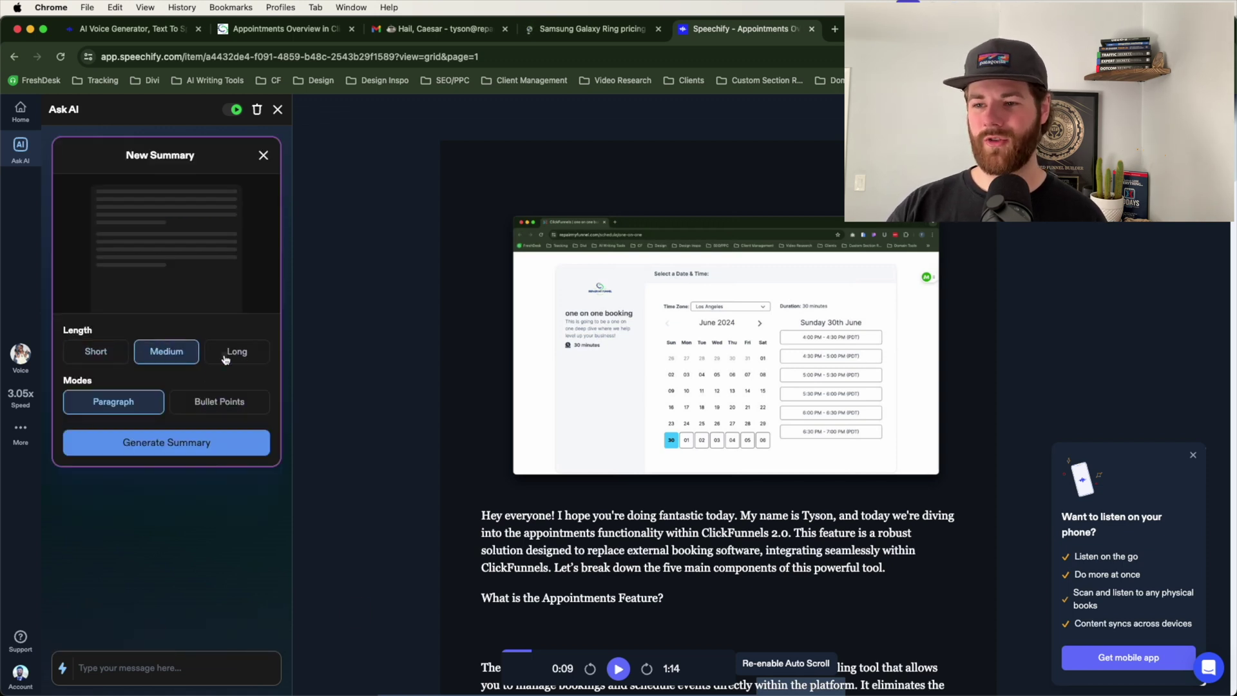
{"action": "left_click", "coordinate": [205, 403]}
{"action": "left_click", "coordinate": [168, 445]}
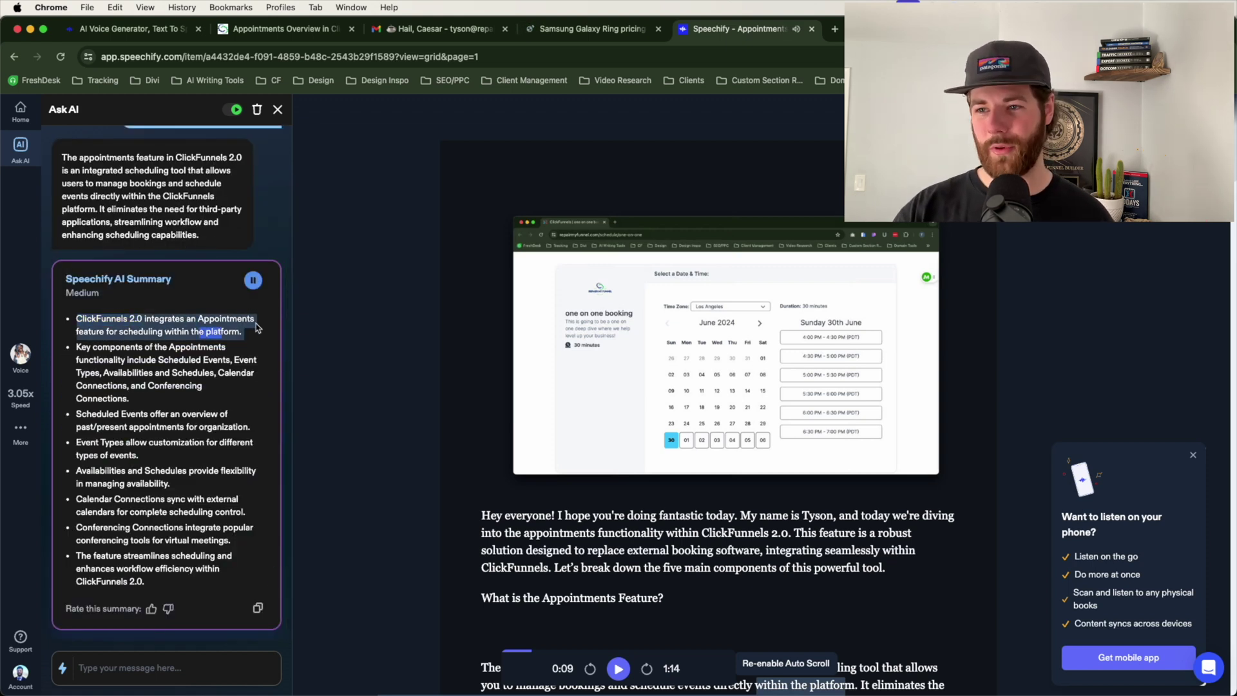
{"action": "left_click", "coordinate": [253, 280]}
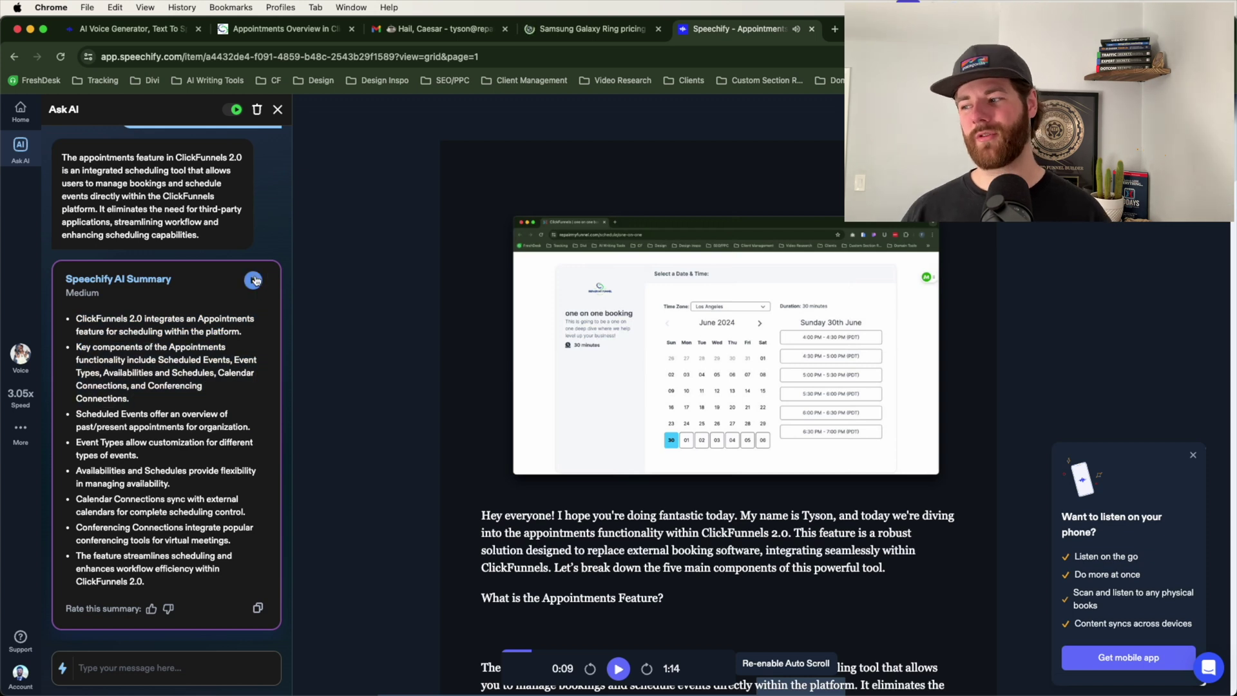